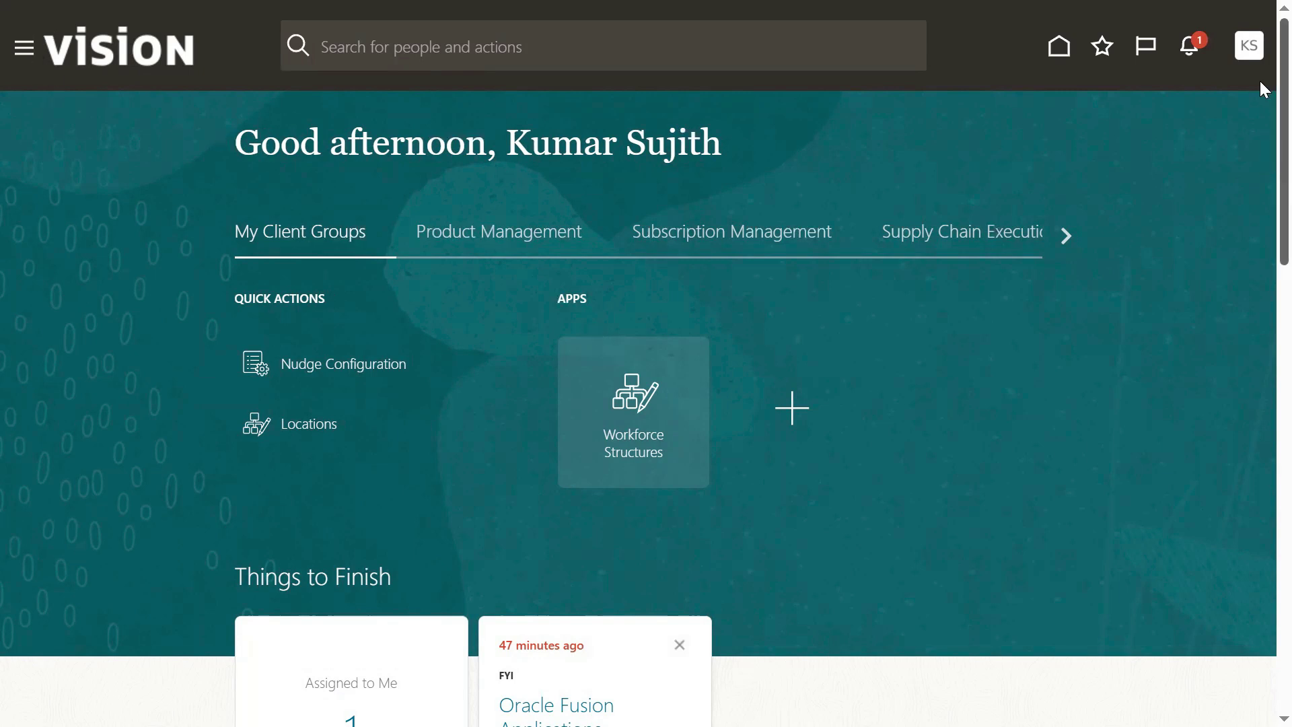
Step: Confirm the application runs release 25B, then bring up the Navigator of work areas
{"action": "left_click", "coordinate": [1261, 58]}
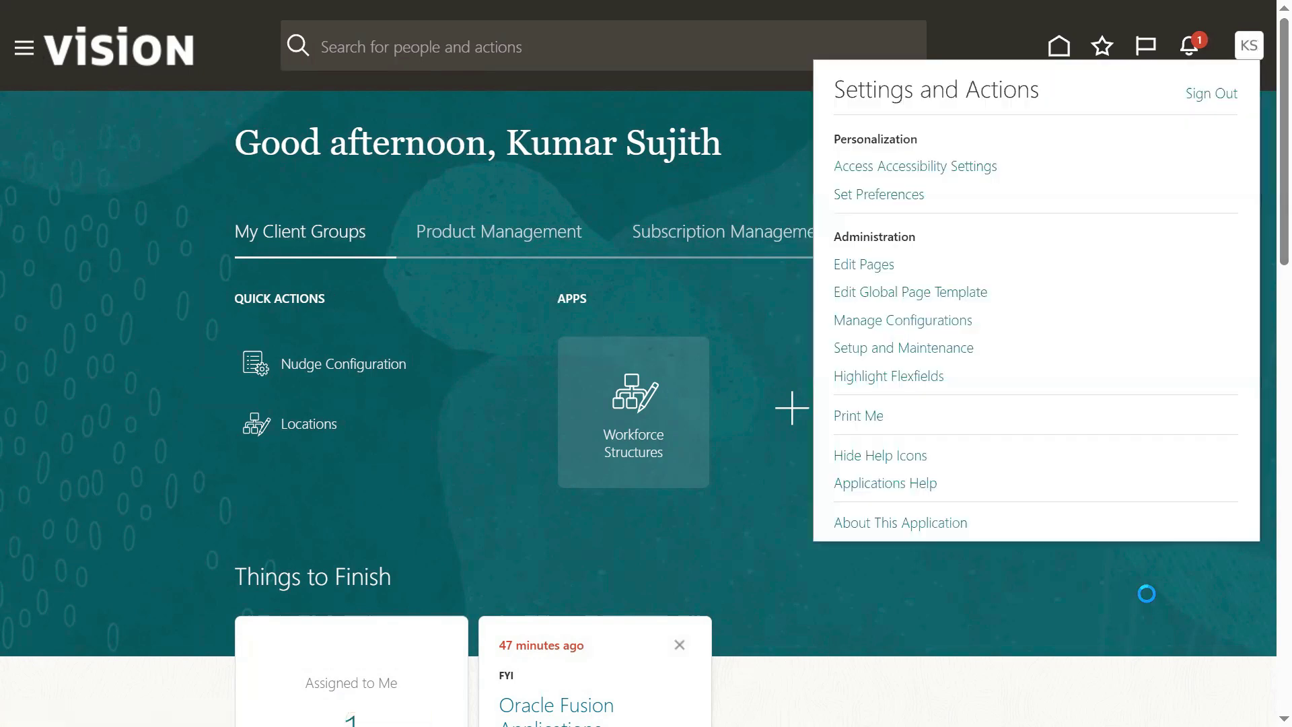
{"action": "left_click", "coordinate": [926, 536]}
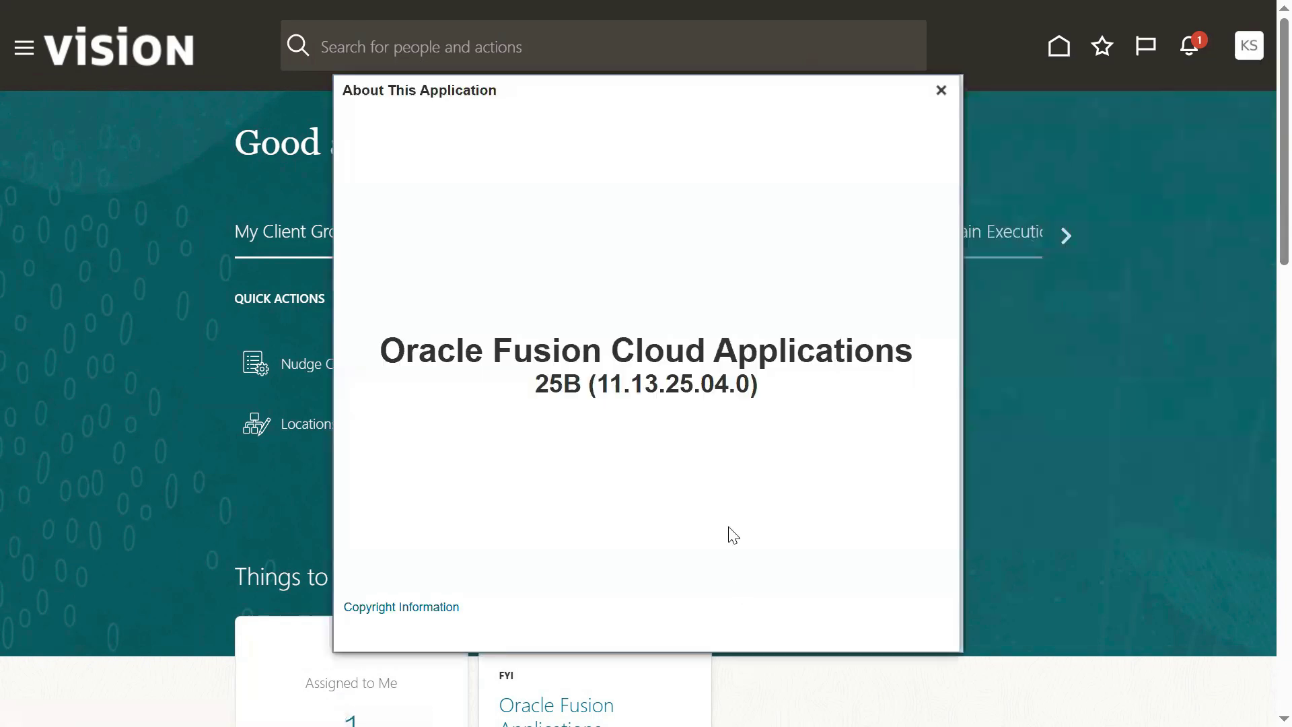
{"action": "left_click_drag", "start_coordinate": [536, 385], "coordinate": [583, 389]}
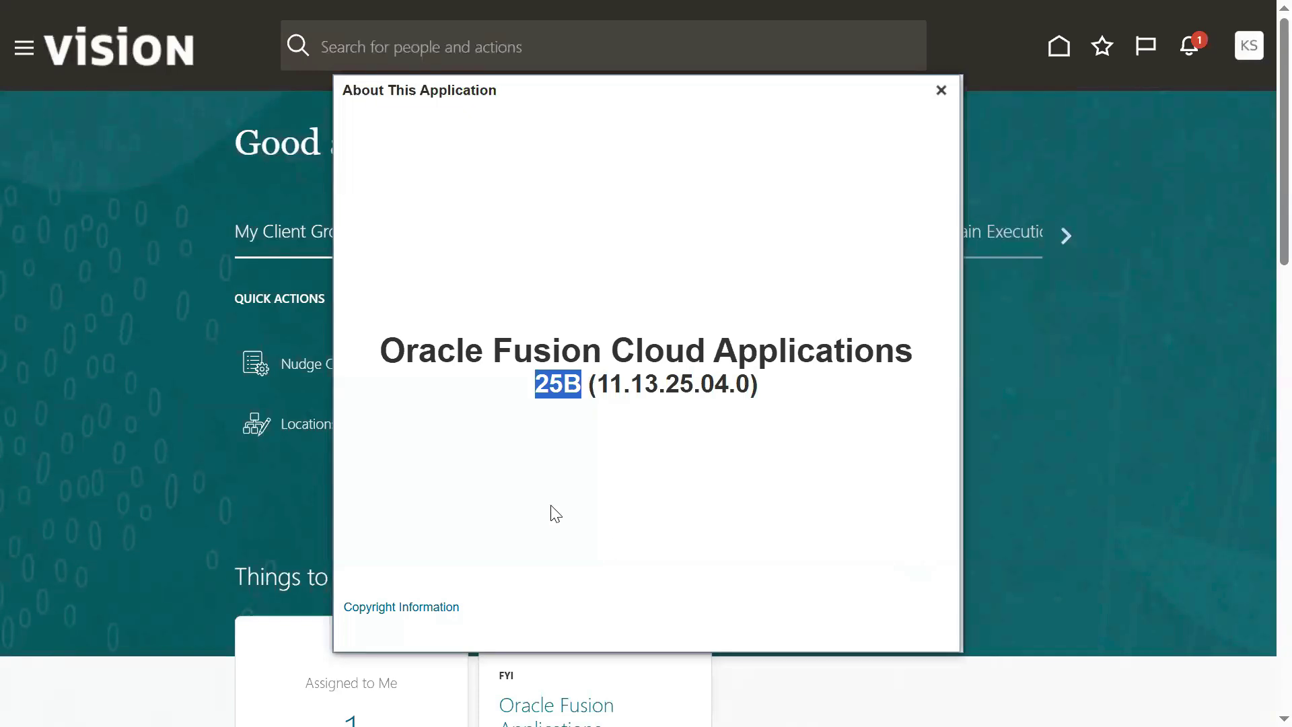
{"action": "left_click", "coordinate": [941, 91]}
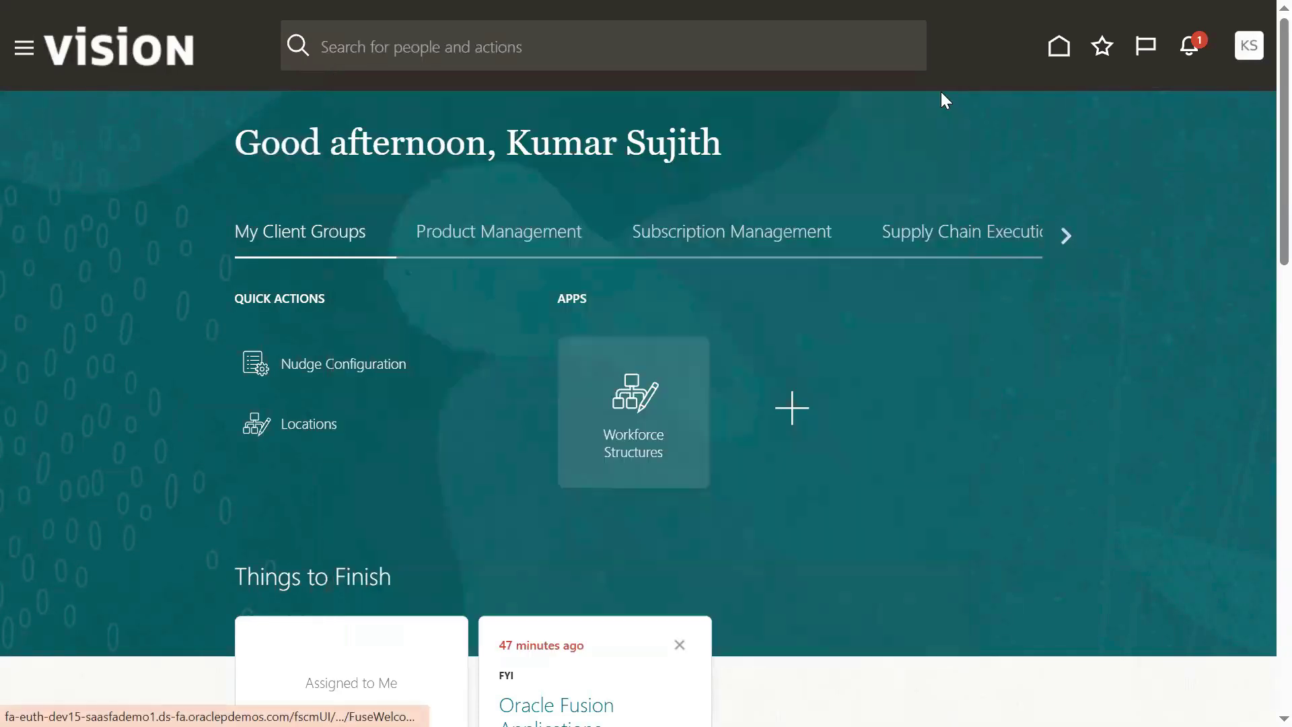
{"action": "left_click", "coordinate": [23, 49]}
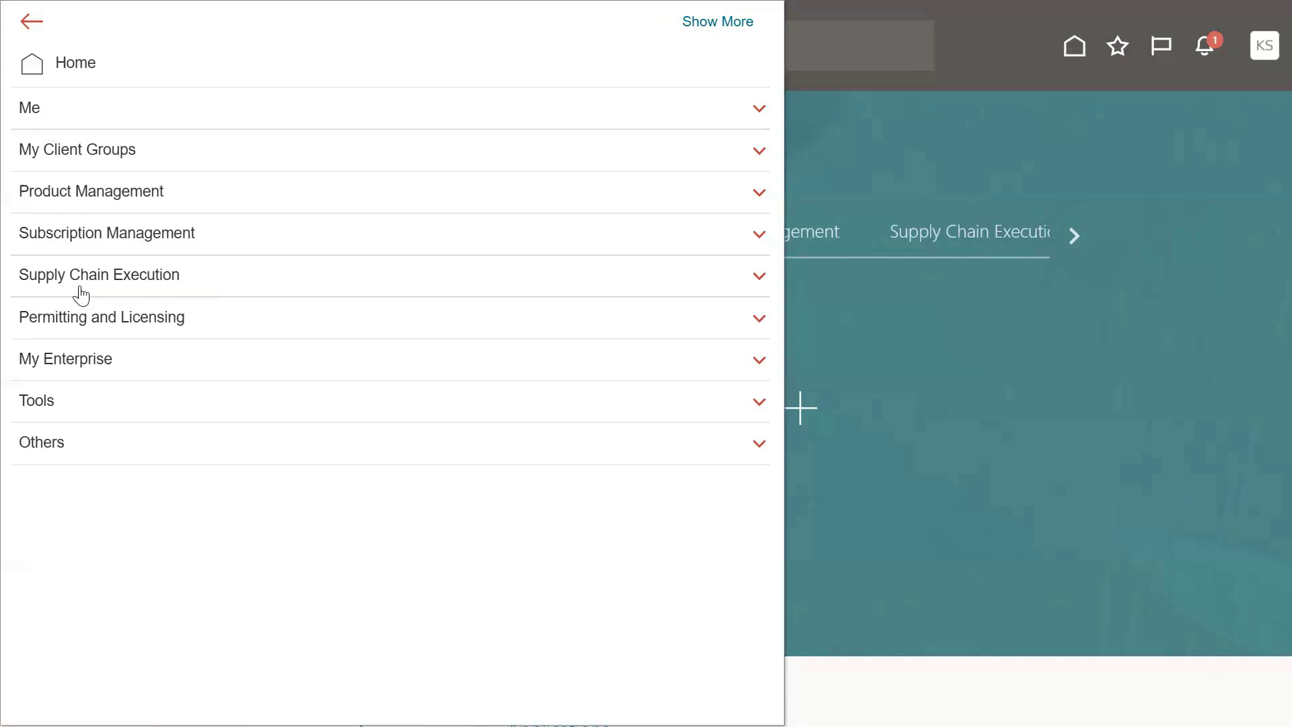
Step: Expand Supply Chain Execution to reach Inventory Management for MRF_INV_ORG, then leave full screen
{"action": "left_click", "coordinate": [101, 282]}
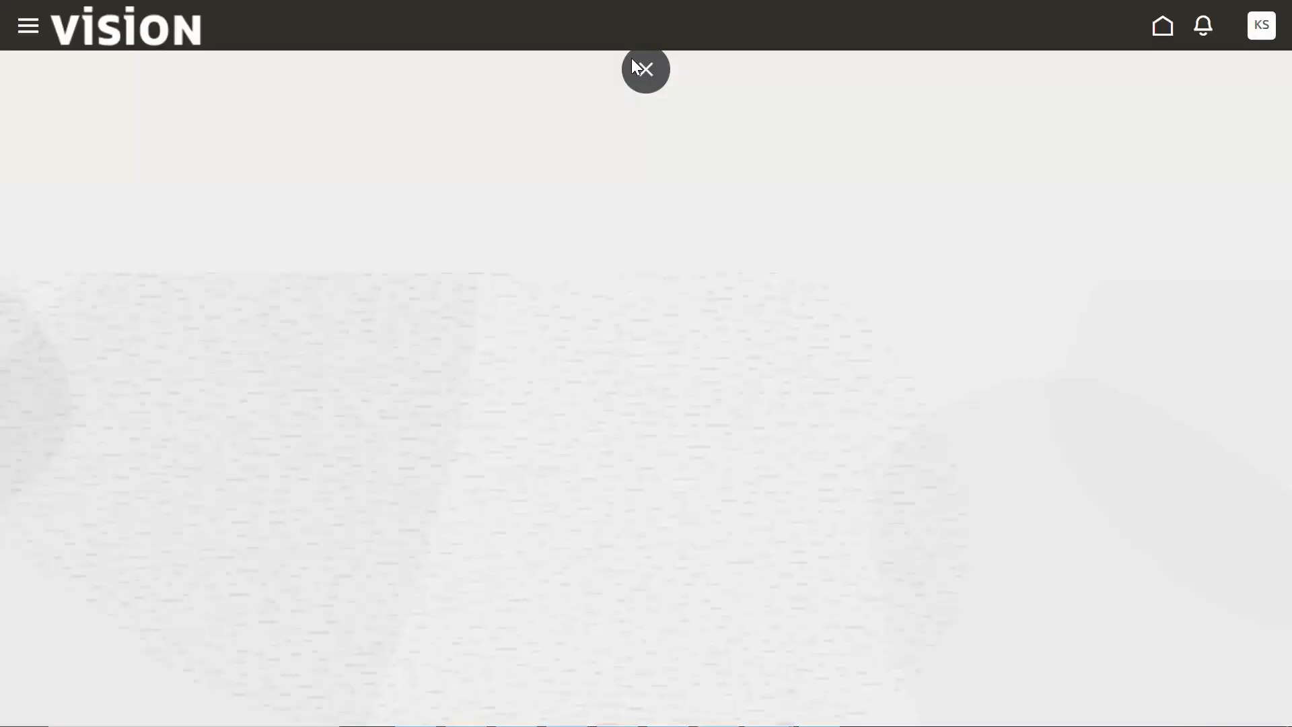
{"action": "left_click", "coordinate": [634, 64]}
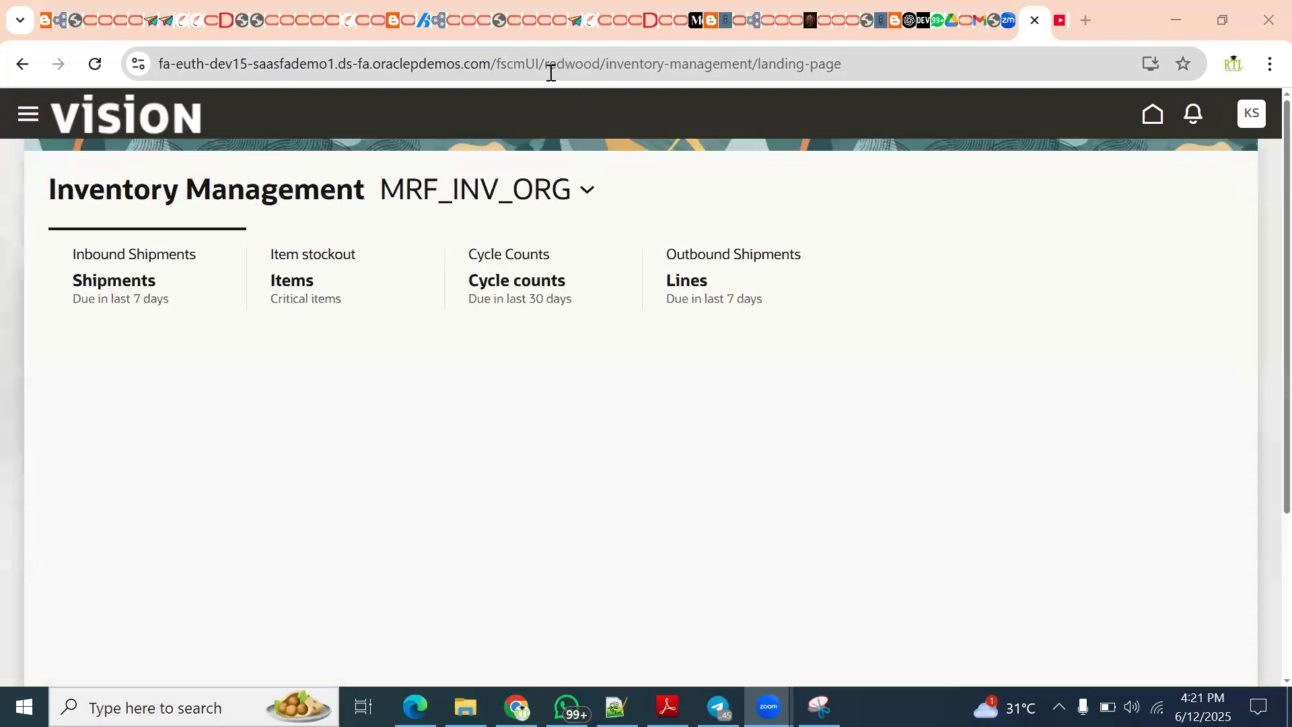
Step: Switch Chrome to full screen via its Zoom row and scroll down to the Actions list
{"action": "left_click", "coordinate": [1270, 64]}
{"action": "left_click", "coordinate": [1265, 514]}
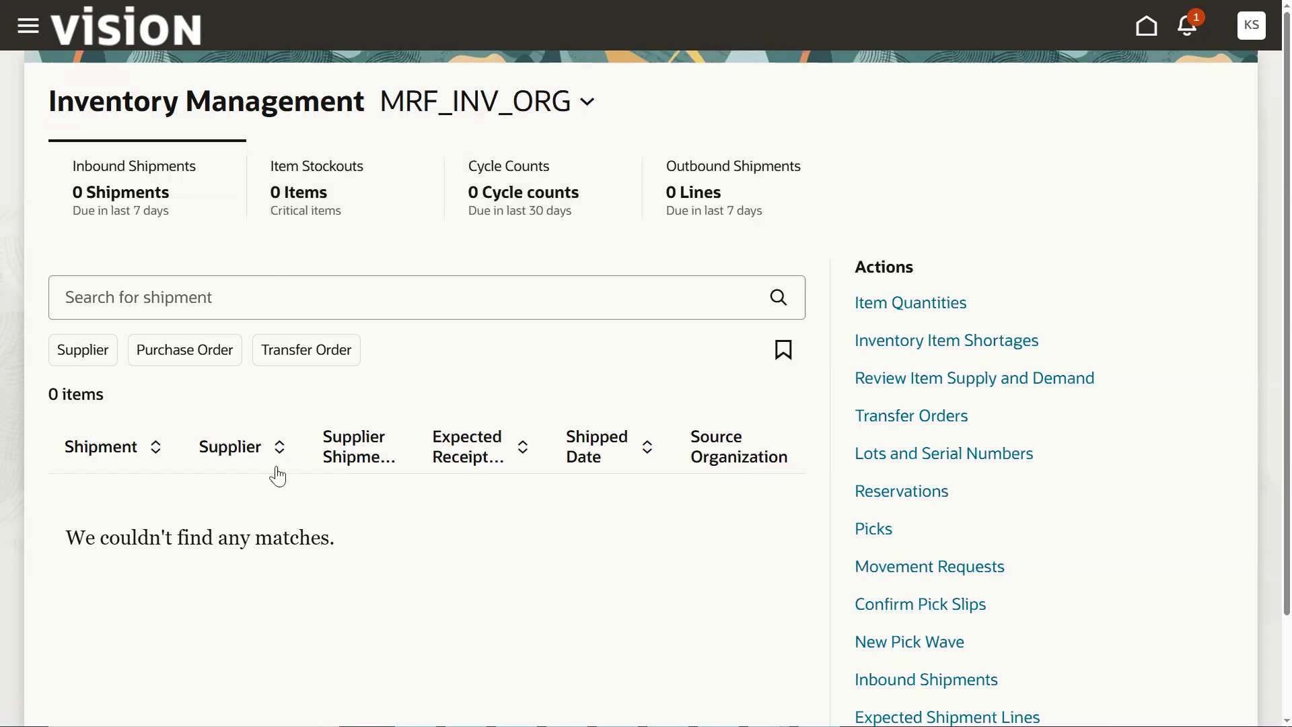
{"action": "scroll", "coordinate": [918, 417], "scroll_direction": "down", "scroll_amount": 2}
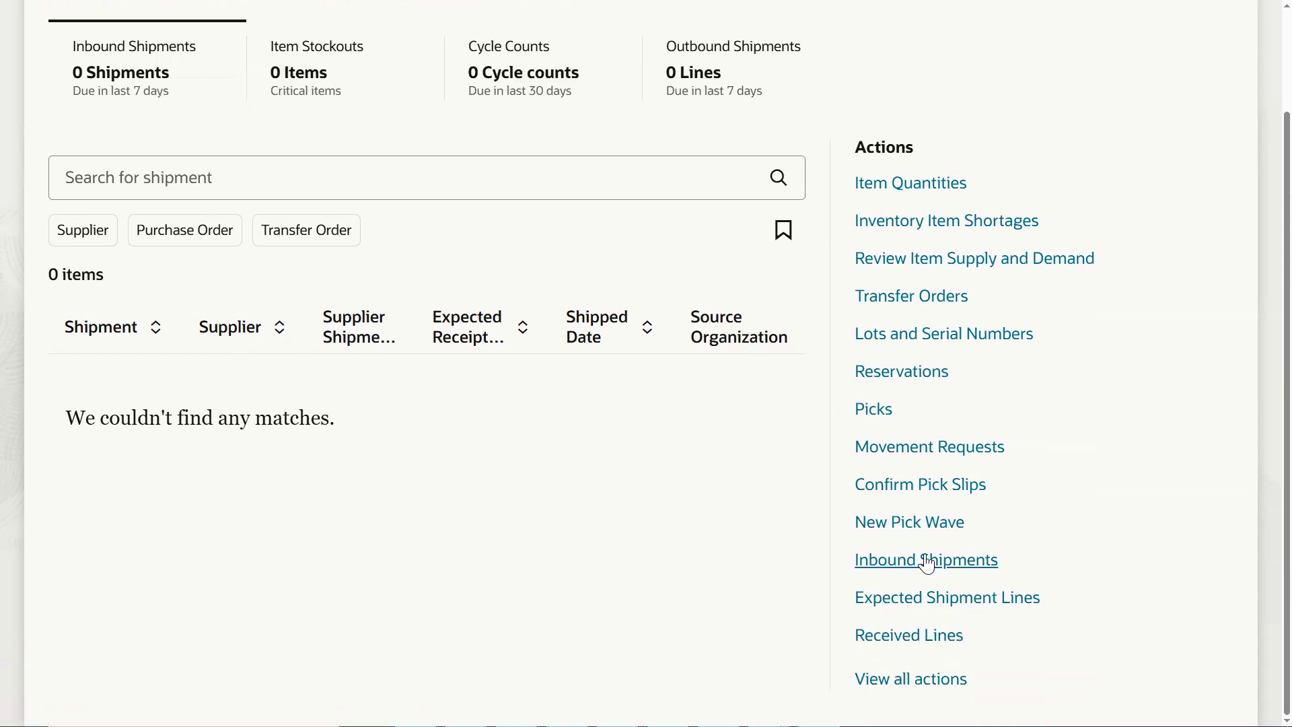
{"action": "scroll", "coordinate": [911, 557], "scroll_direction": "up", "scroll_amount": 2}
{"action": "scroll", "coordinate": [922, 566], "scroll_direction": "down", "scroll_amount": 2}
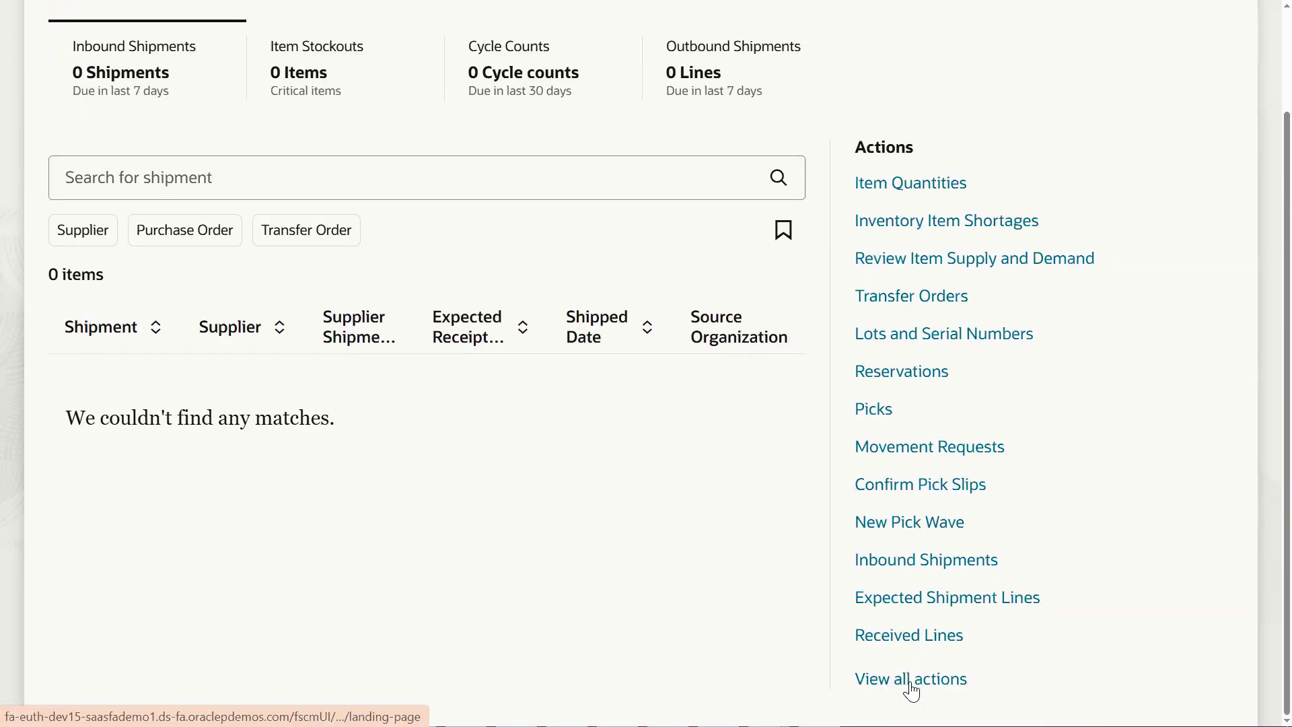
Step: Search all actions for 'mis', launch Create Miscellaneous Transaction, then exit full screen and reload
{"action": "left_click", "coordinate": [911, 680]}
{"action": "left_click", "coordinate": [968, 145]}
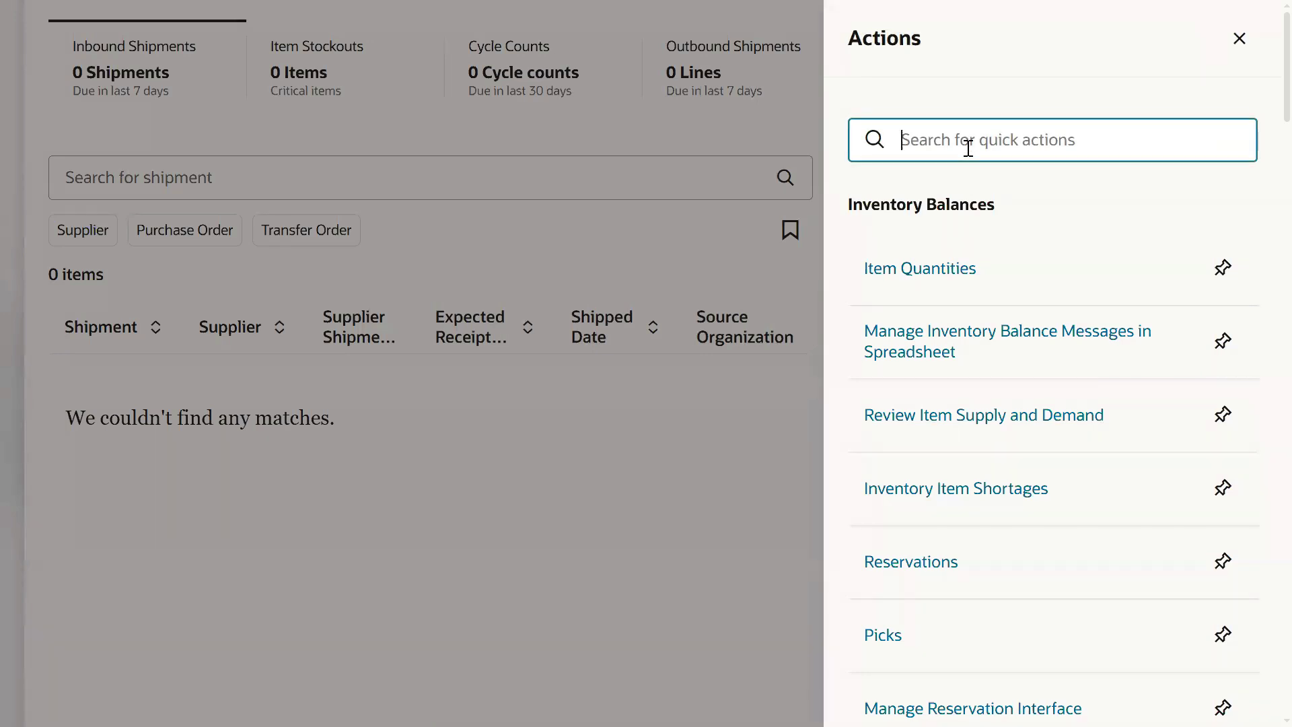
{"action": "type", "text": "mis"}
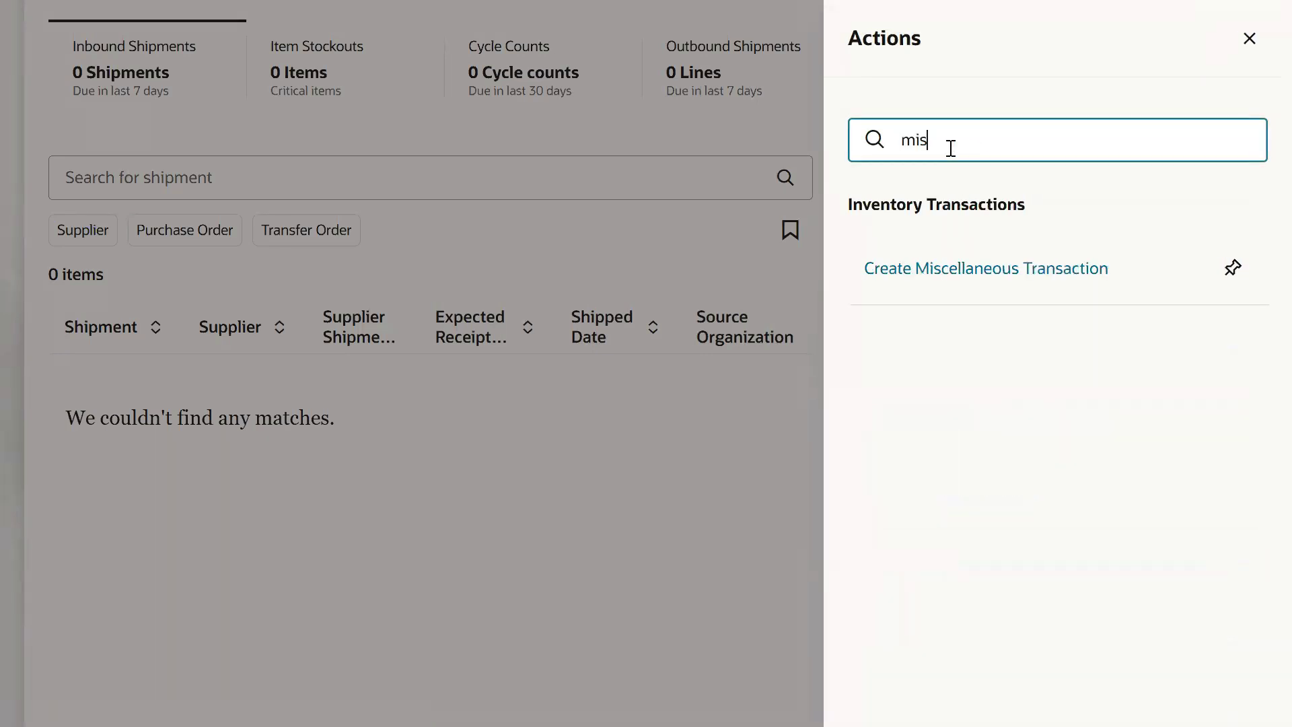
{"action": "left_click", "coordinate": [997, 276]}
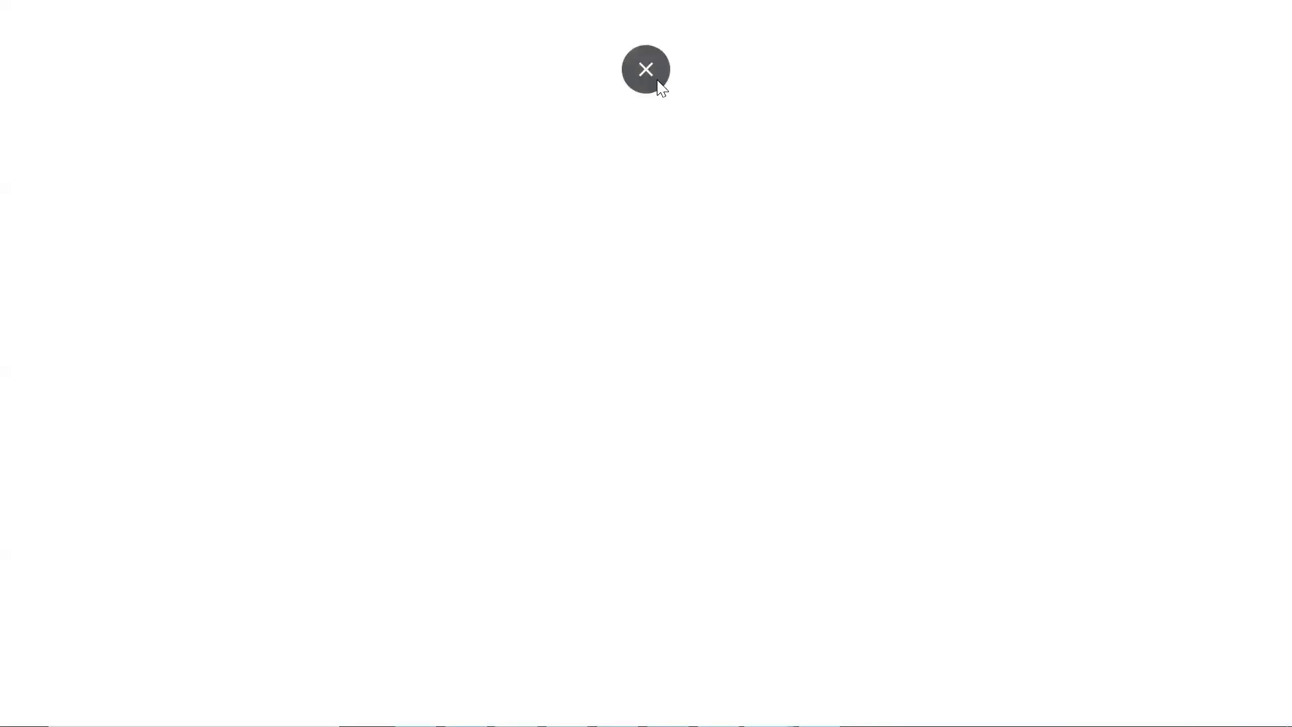
{"action": "left_click", "coordinate": [653, 75]}
{"action": "left_click", "coordinate": [95, 65]}
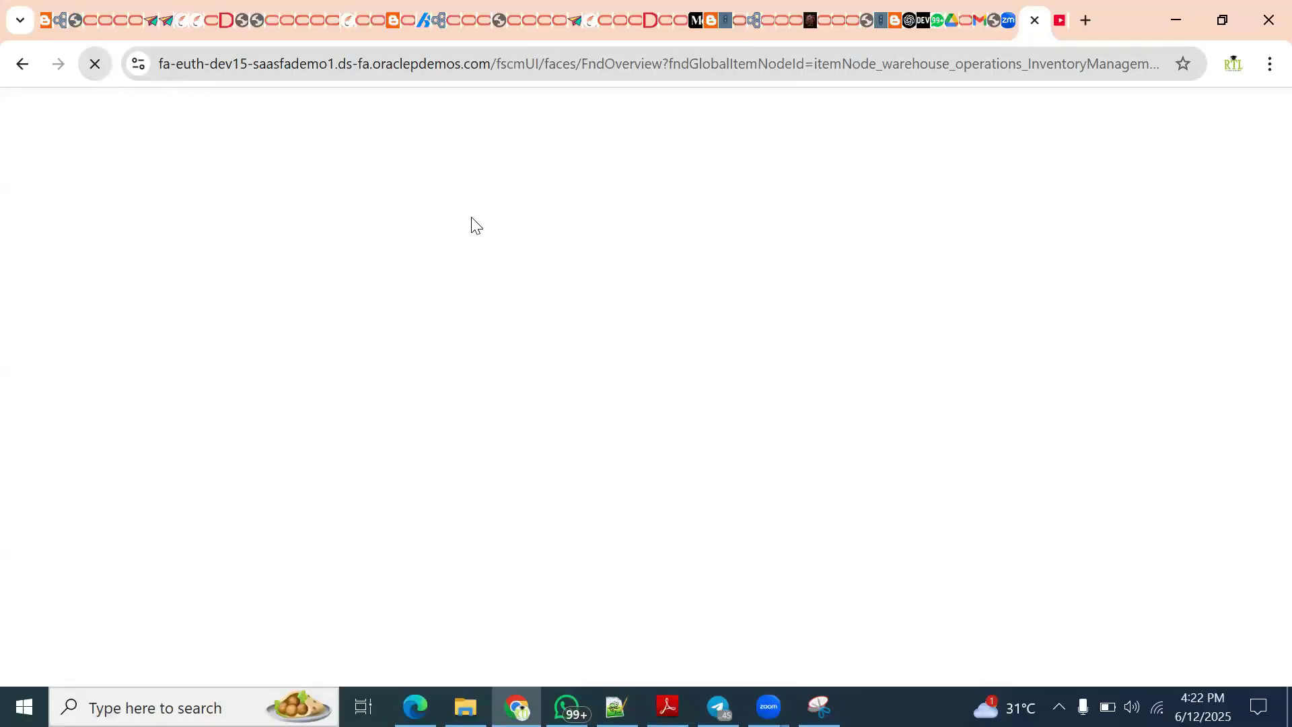
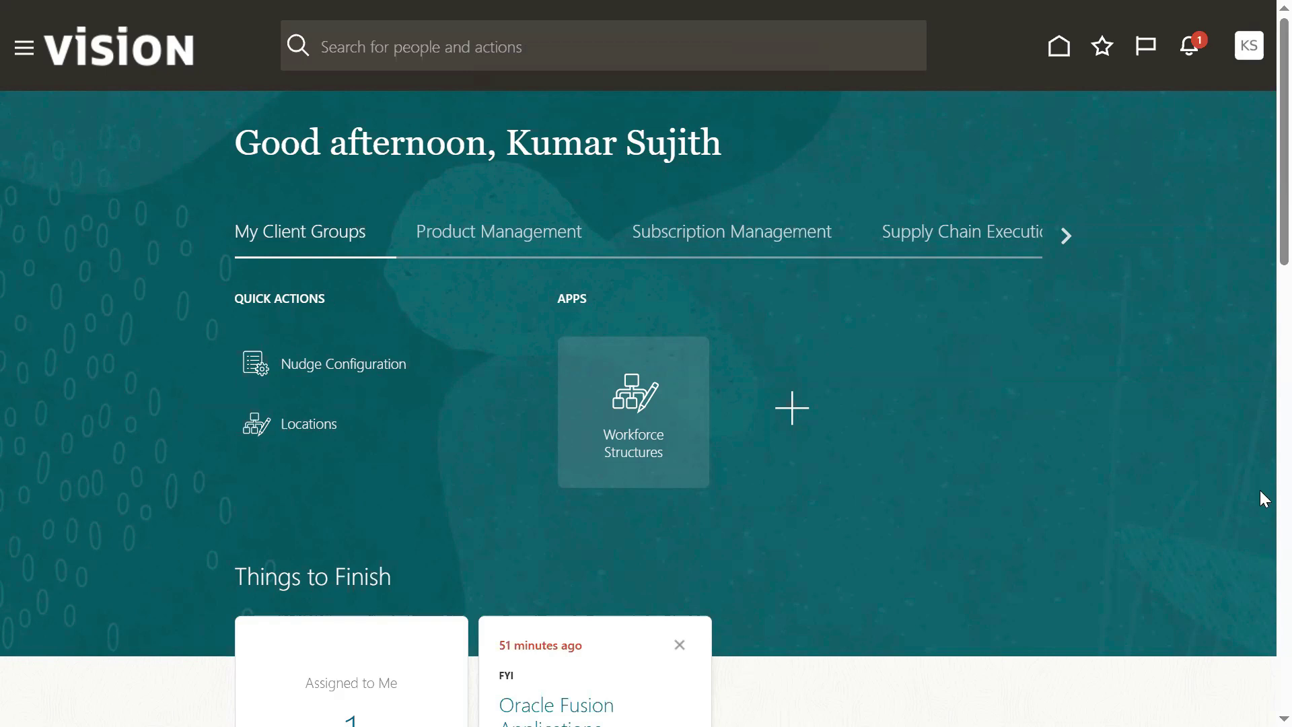
Step: Sign out, then sign back in after entering the administrator account's user name
{"action": "left_click", "coordinate": [1248, 46]}
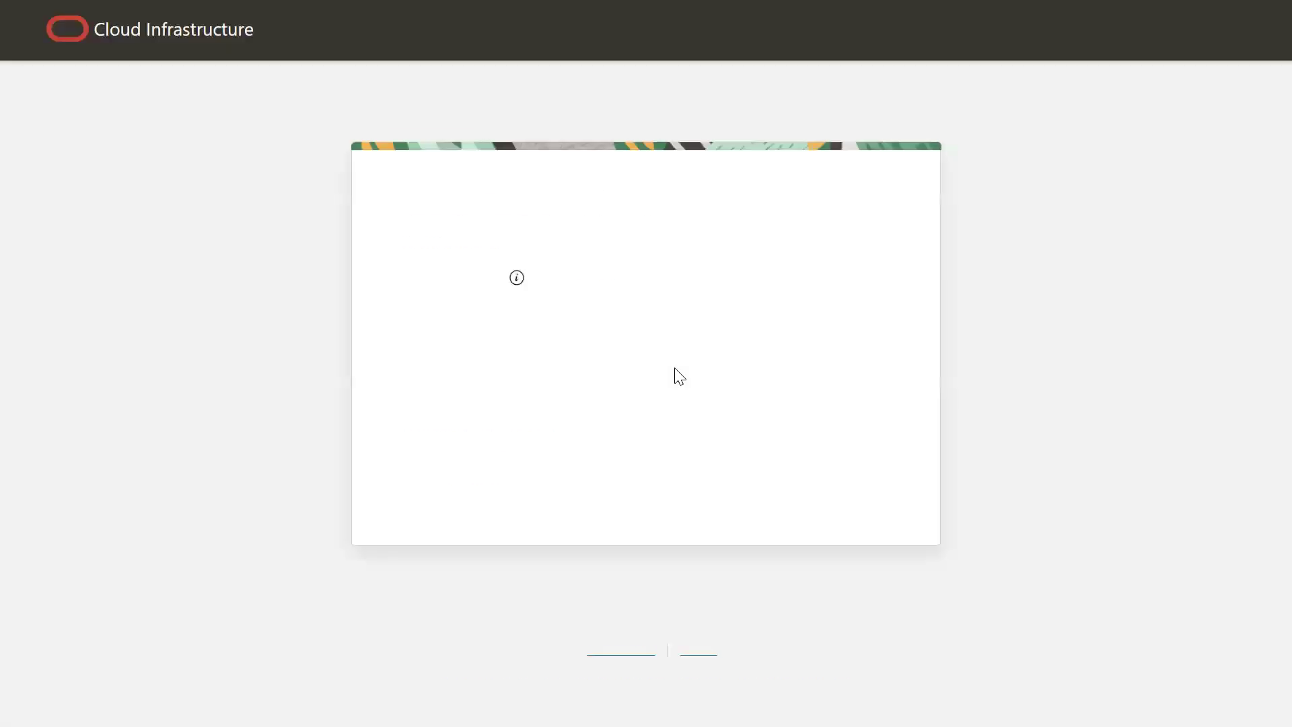
{"action": "double_click", "coordinate": [617, 371]}
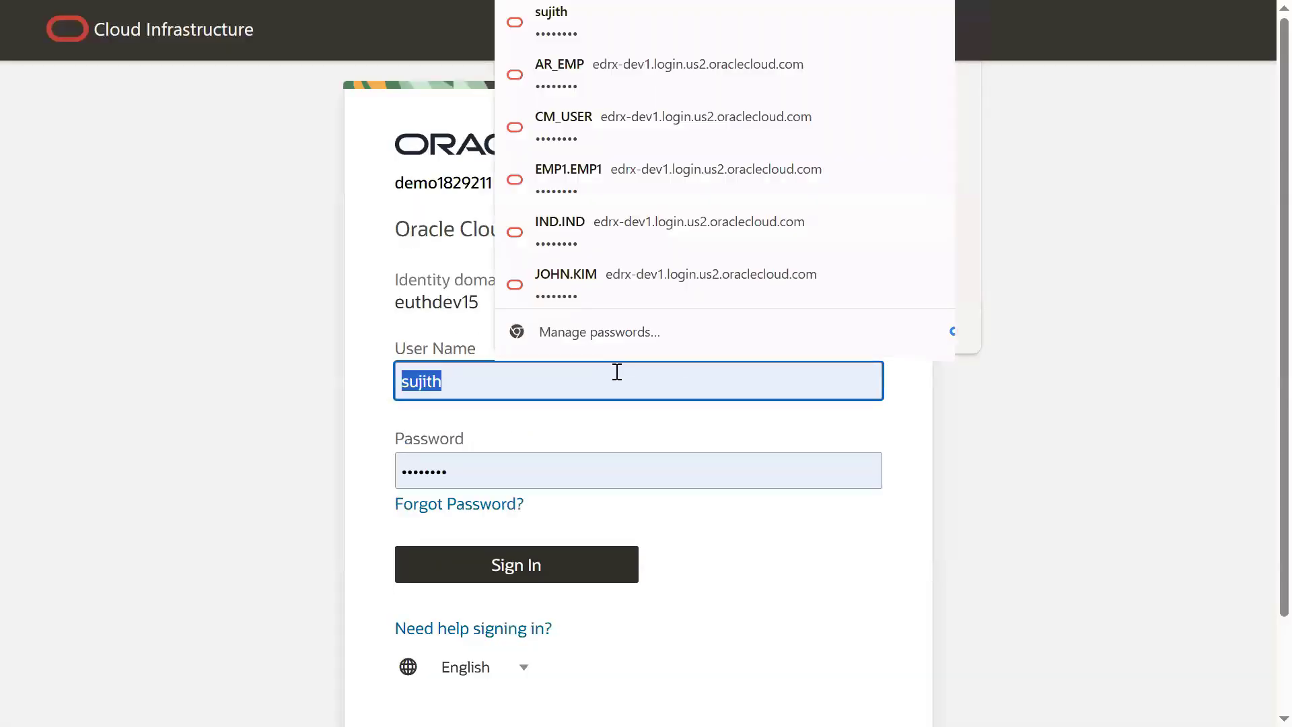
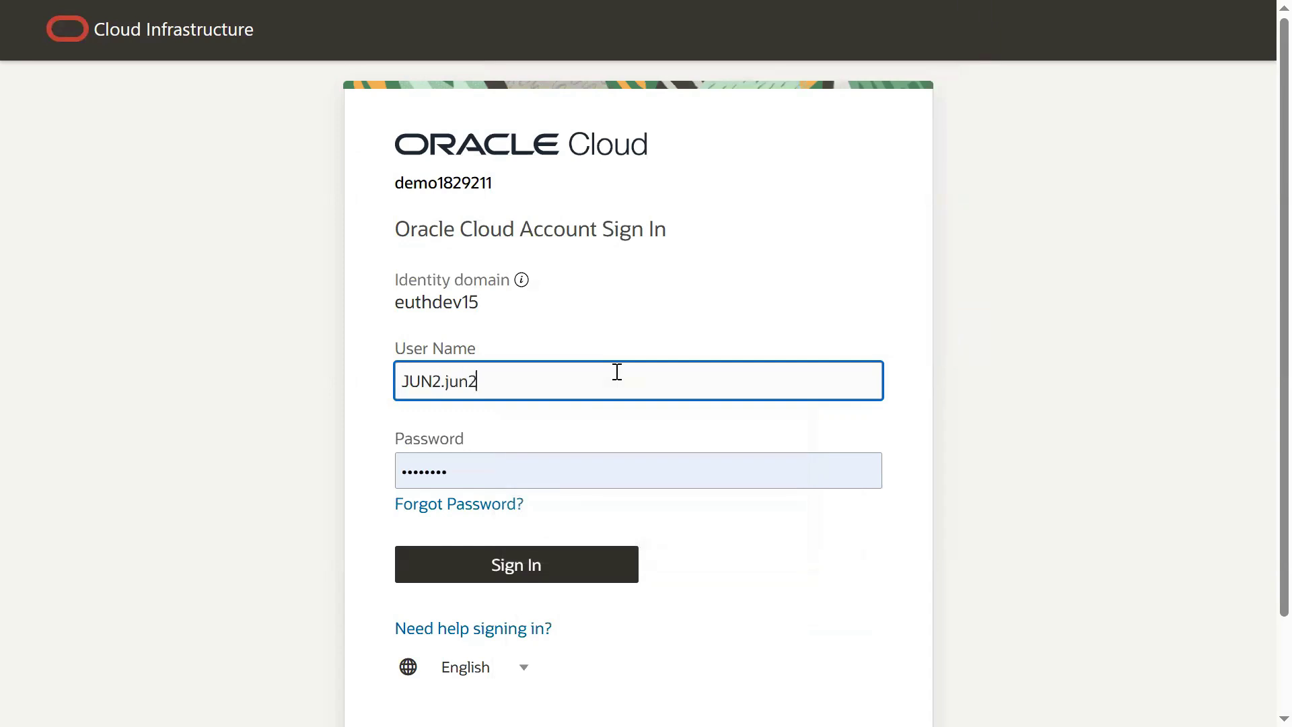
{"action": "left_click", "coordinate": [544, 562]}
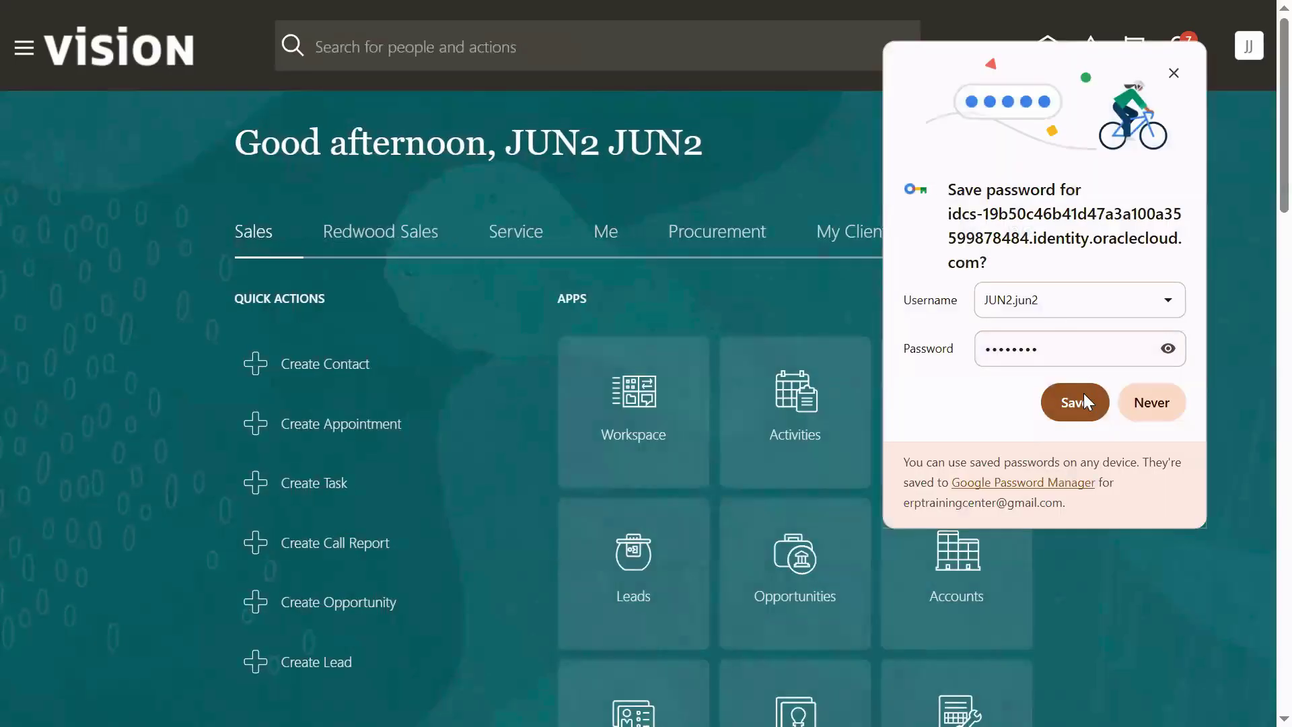
Step: Dismiss the browser's save-password prompt and go to Setup and Maintenance
{"action": "left_click", "coordinate": [1174, 74]}
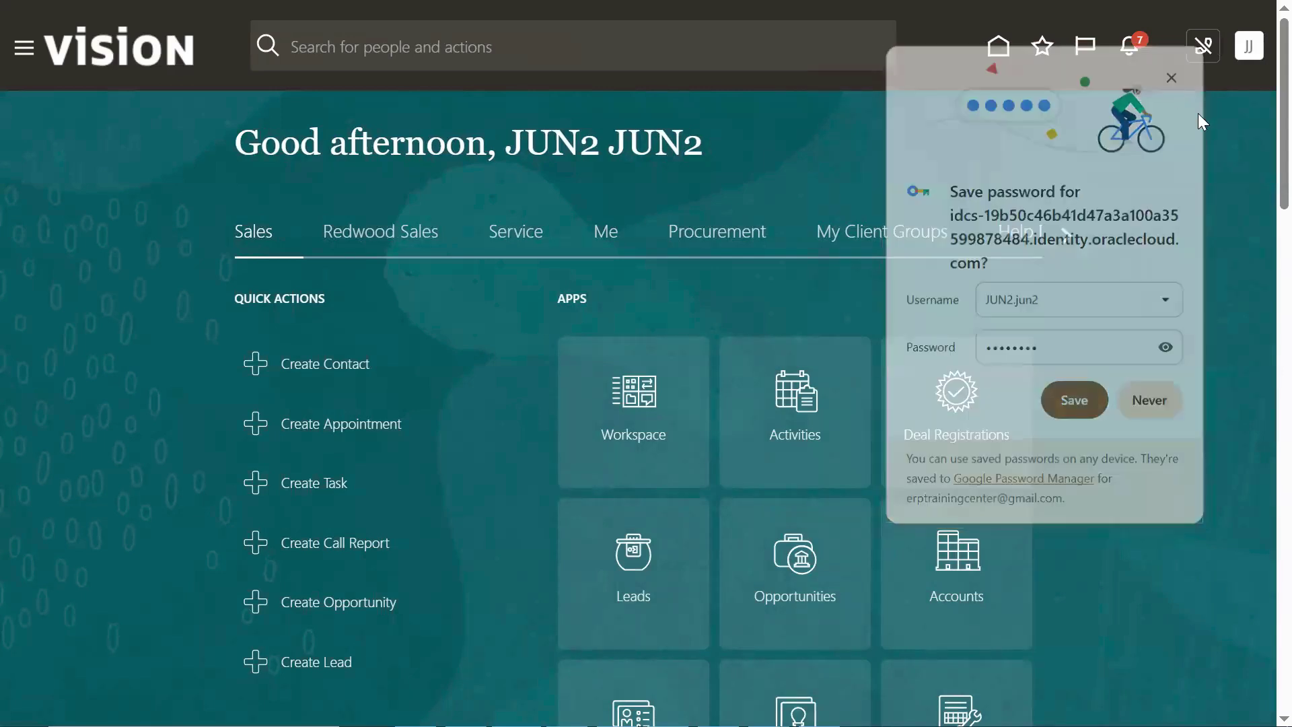
{"action": "left_click", "coordinate": [1249, 46]}
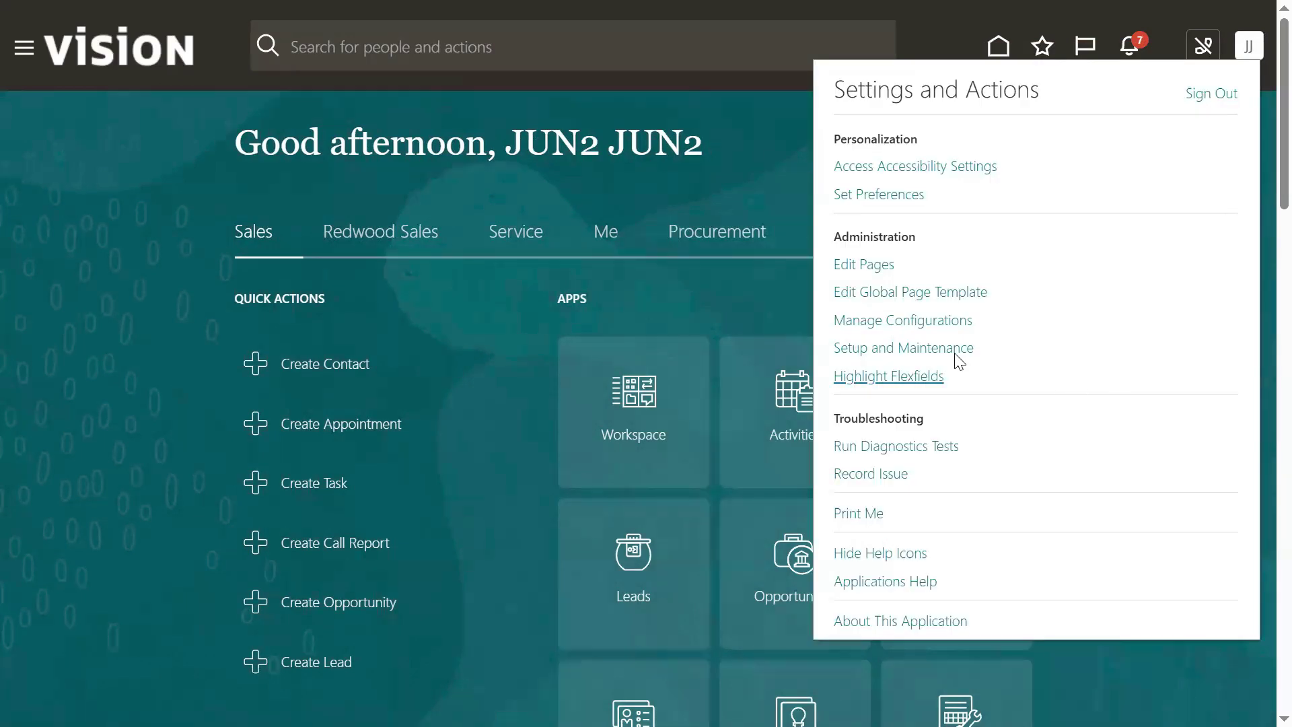
{"action": "left_click", "coordinate": [955, 354]}
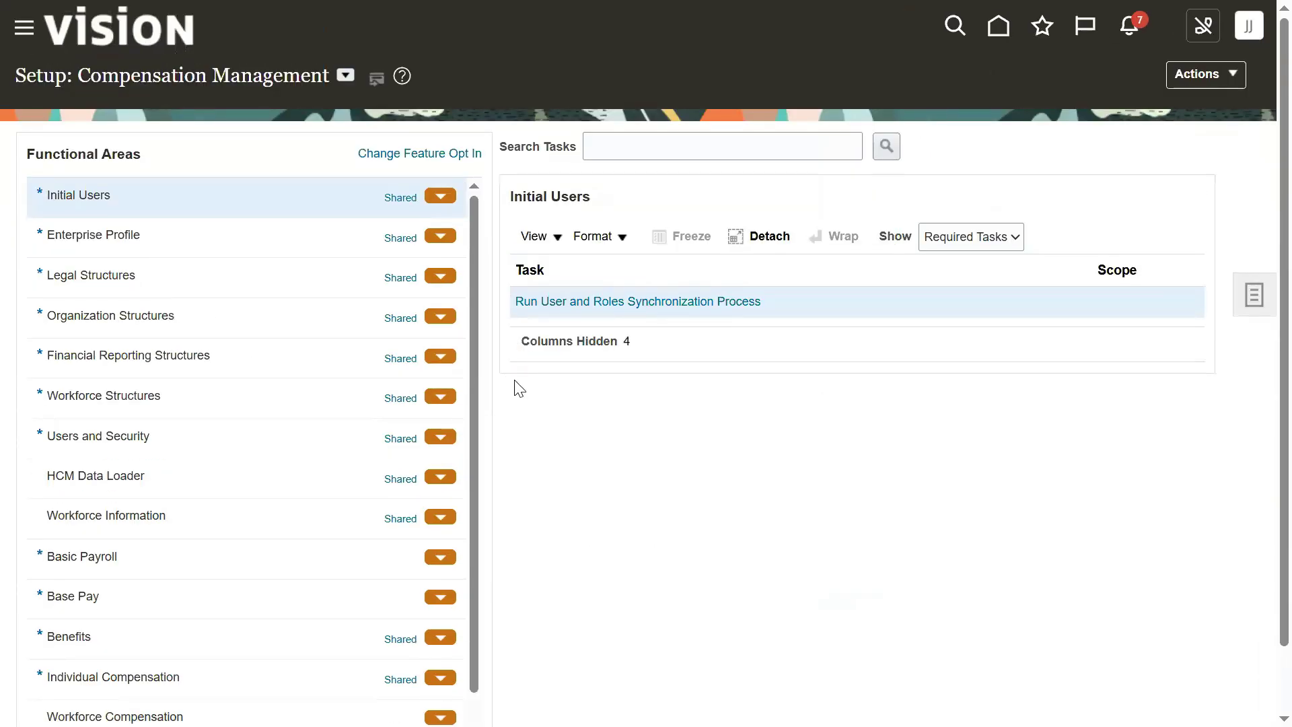
Step: Switch the setup offering to Manufacturing and Supply Chain Materials Management
{"action": "left_click", "coordinate": [640, 153]}
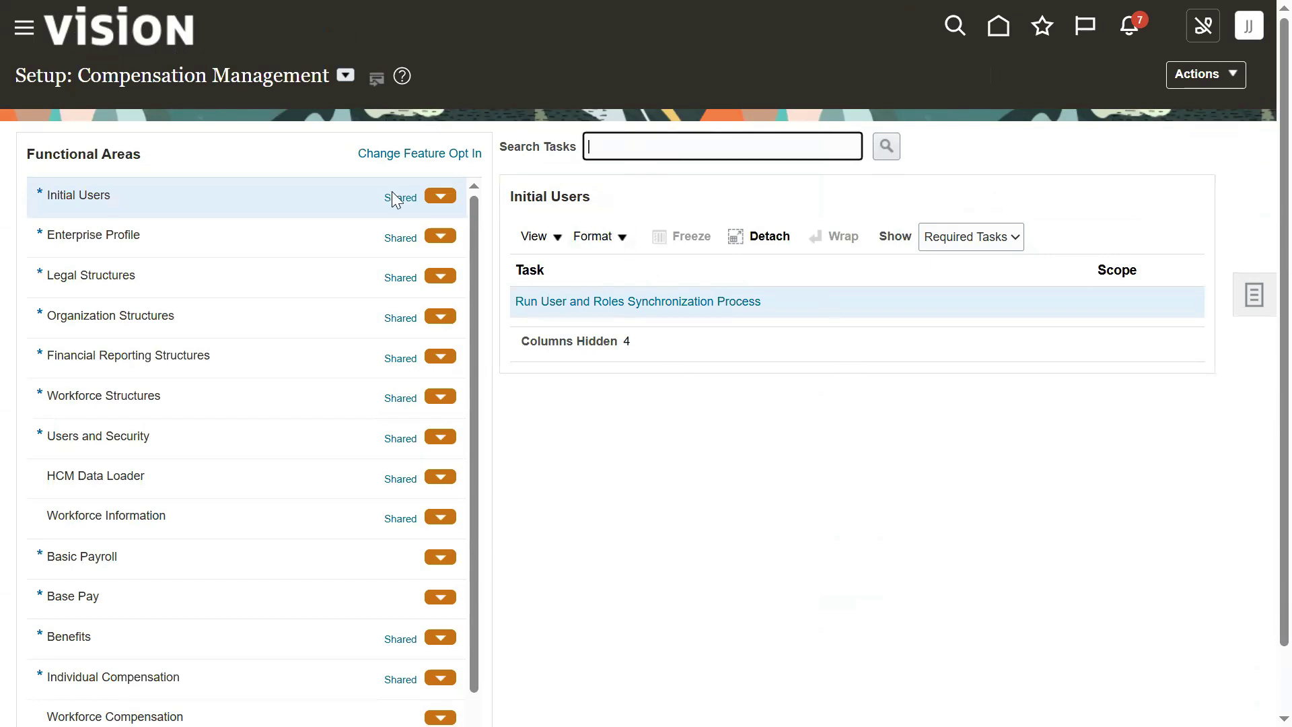
{"action": "left_click", "coordinate": [345, 75]}
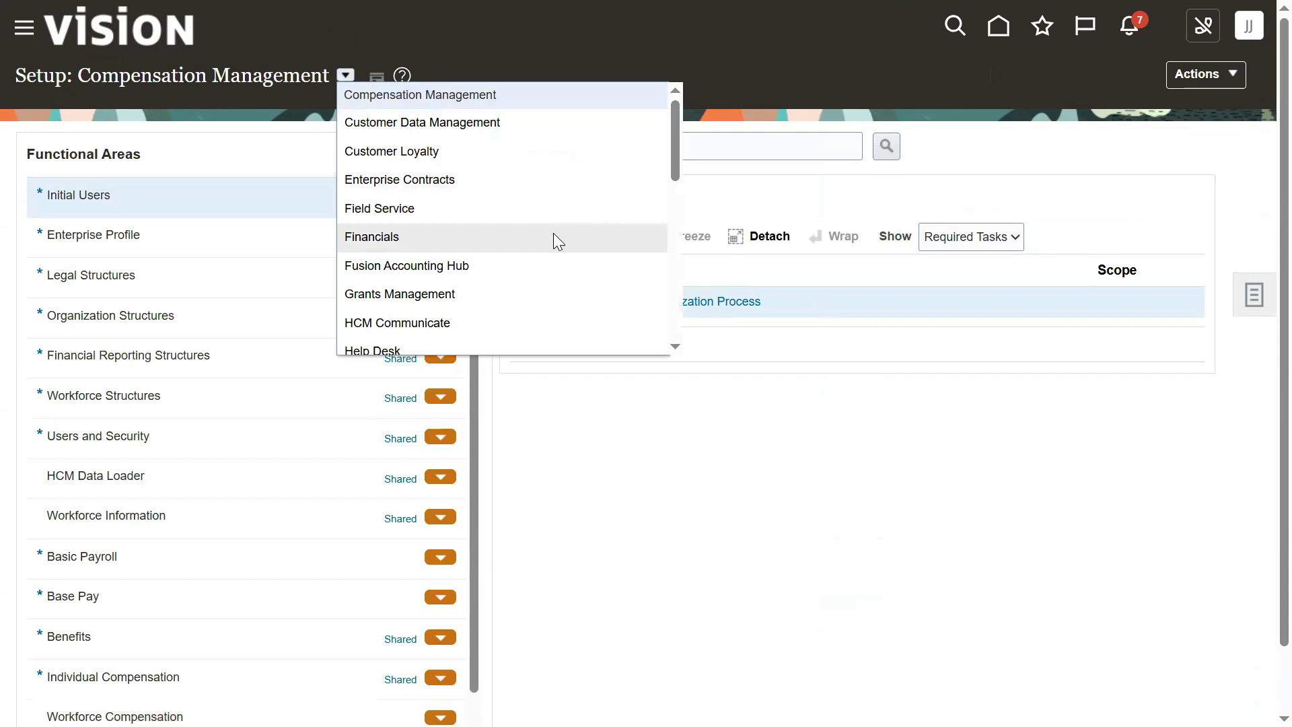
{"action": "scroll", "coordinate": [554, 240], "scroll_direction": "down", "scroll_amount": 5}
{"action": "scroll", "coordinate": [536, 175], "scroll_direction": "up", "scroll_amount": 2}
{"action": "left_click", "coordinate": [574, 168]}
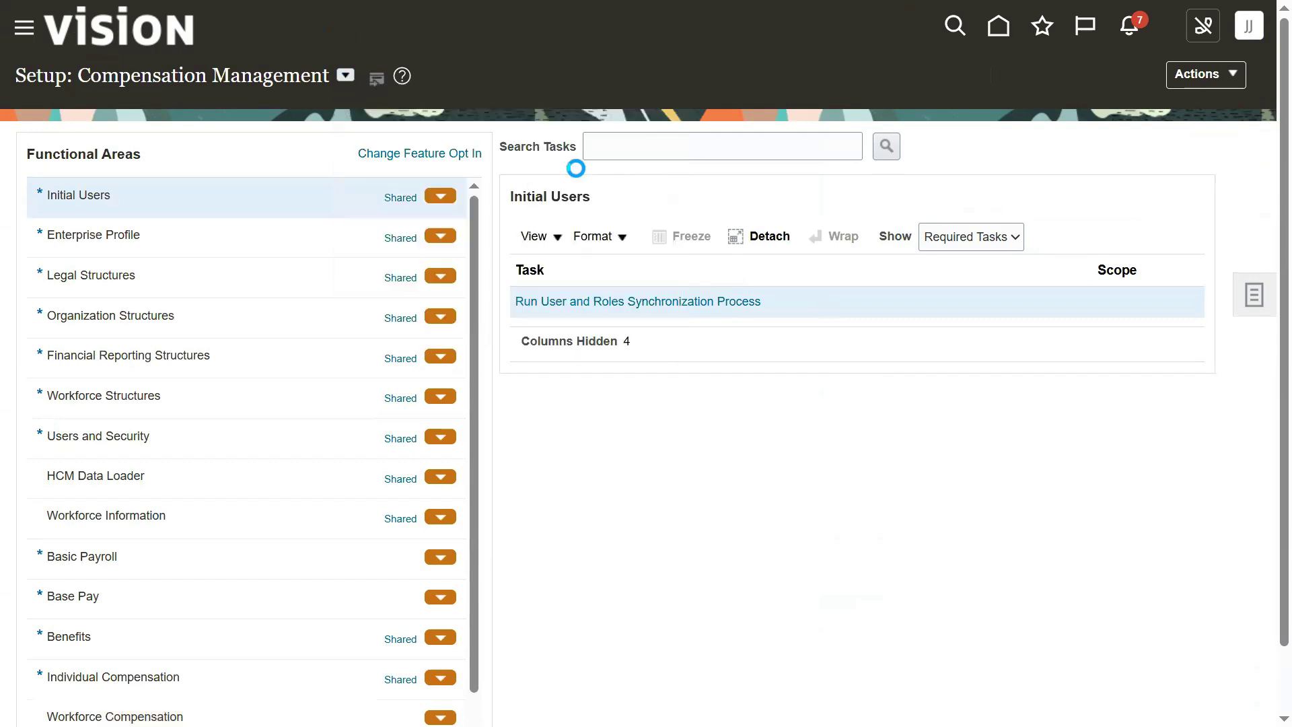
Step: Search tasks for 'inventory profil' and open Manage Inventory Profile Options
{"action": "left_click", "coordinate": [659, 146]}
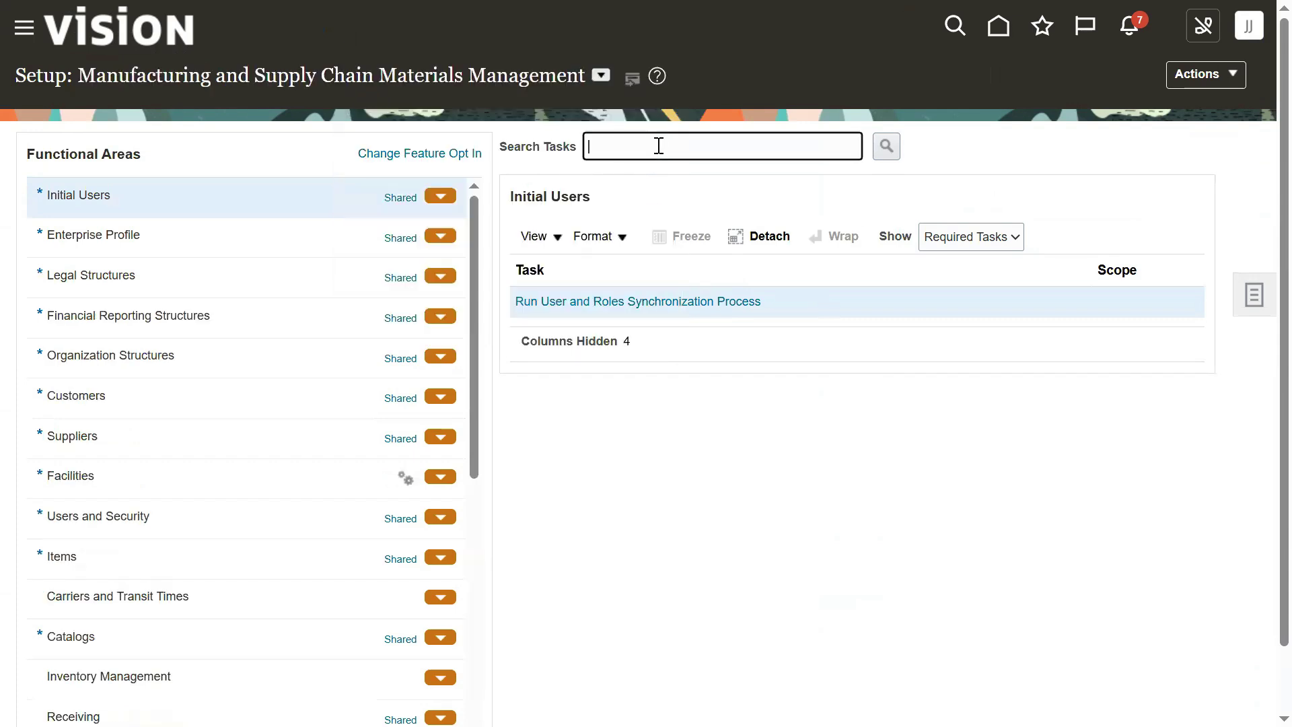
{"action": "type", "text": "inventory profil"}
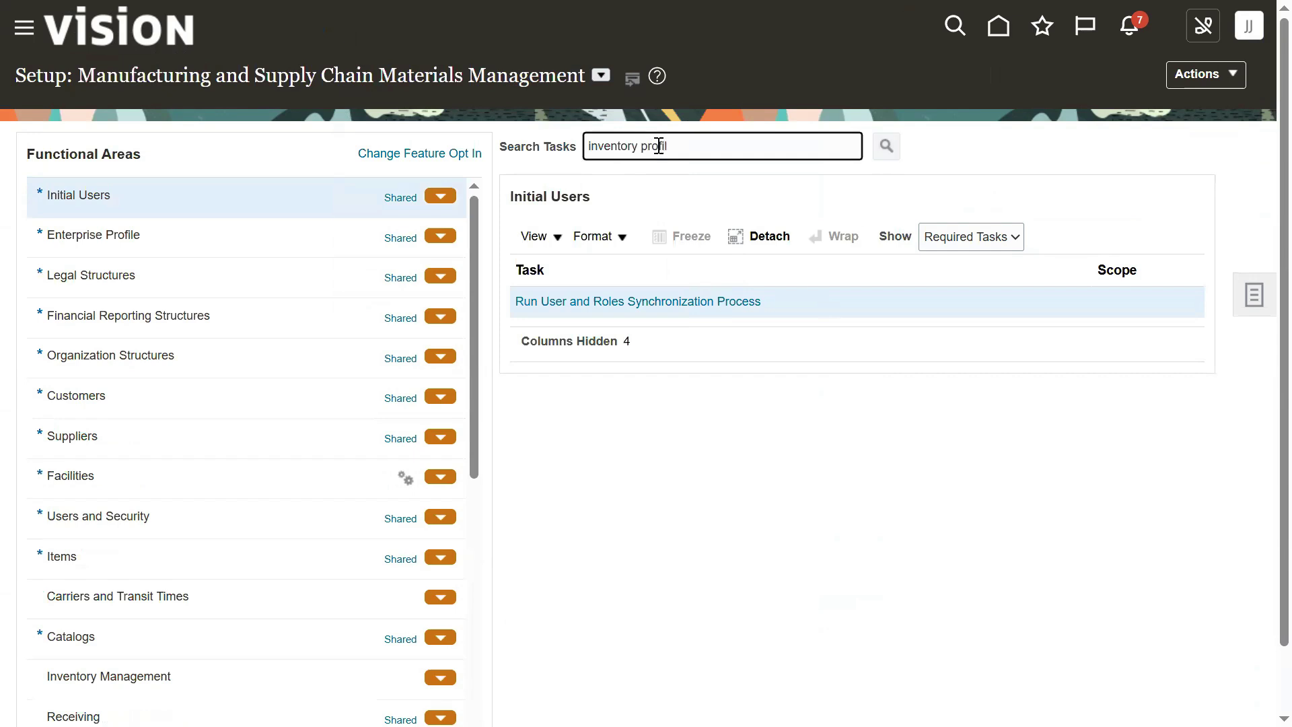
{"action": "key", "text": "Return"}
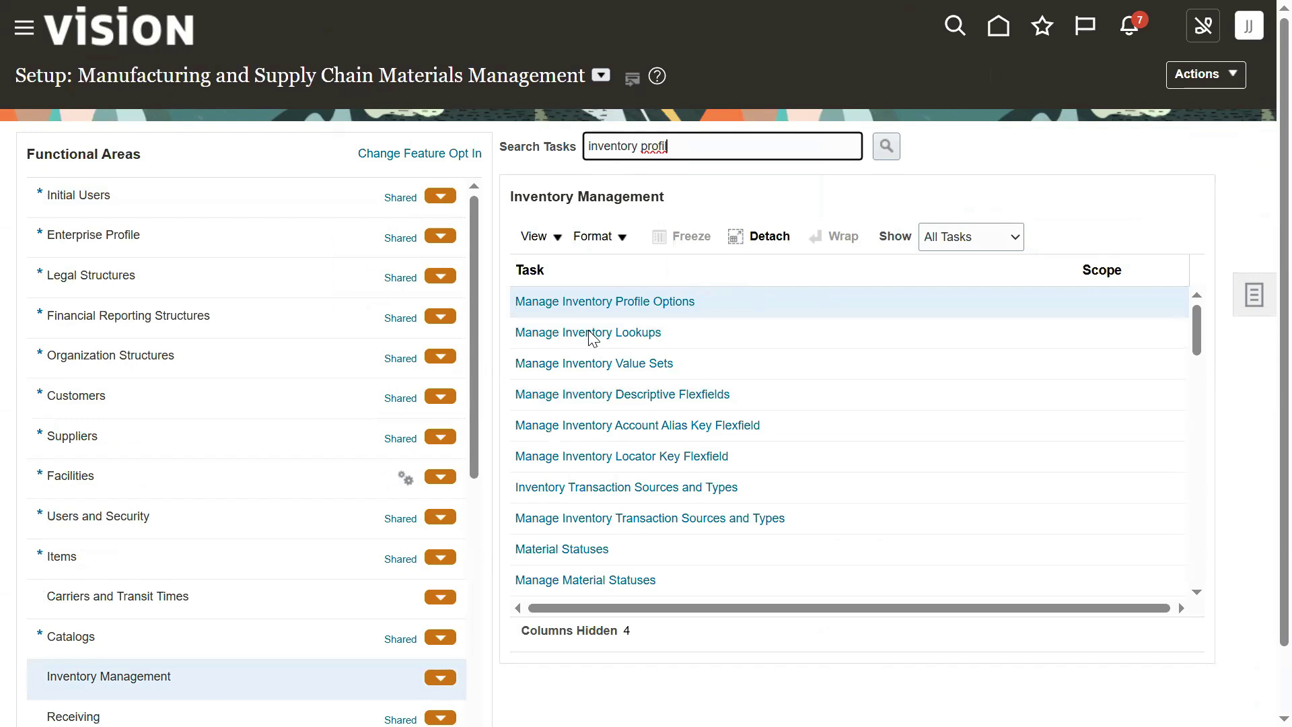
{"action": "left_click", "coordinate": [652, 301]}
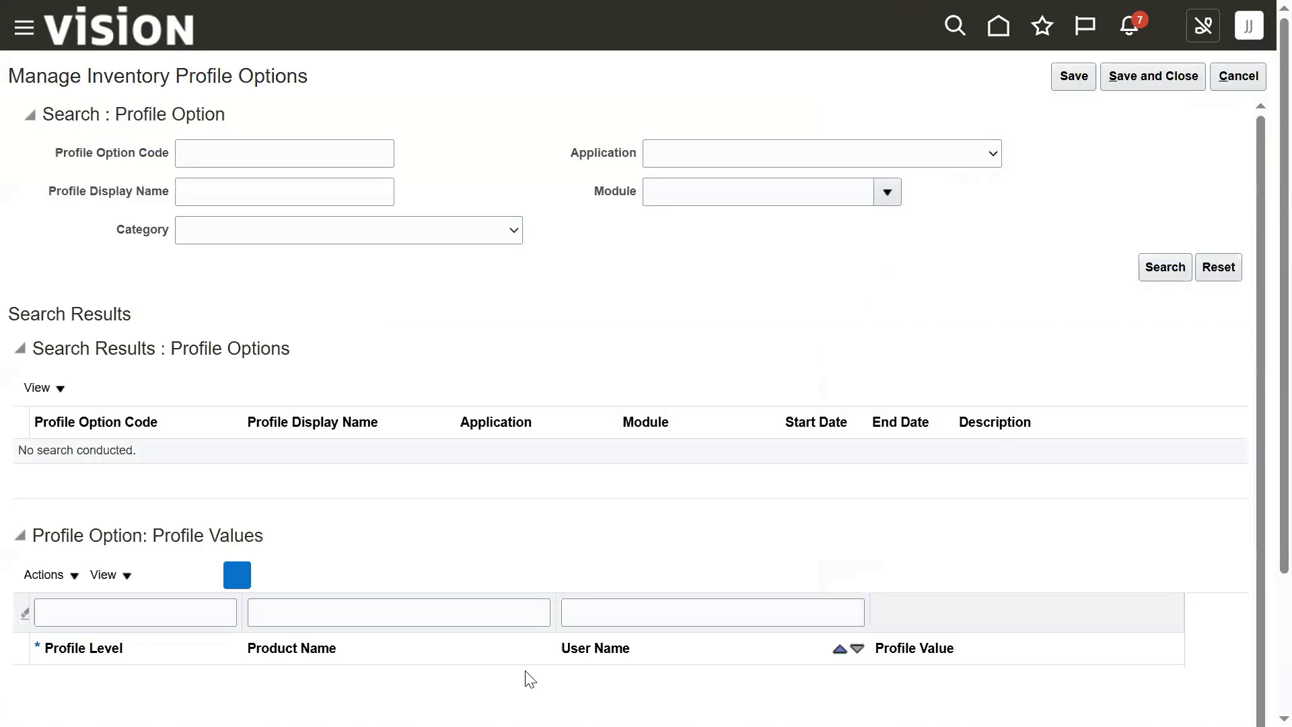
Step: Switch over to the Notepad++ step notes window
{"action": "left_click", "coordinate": [259, 151]}
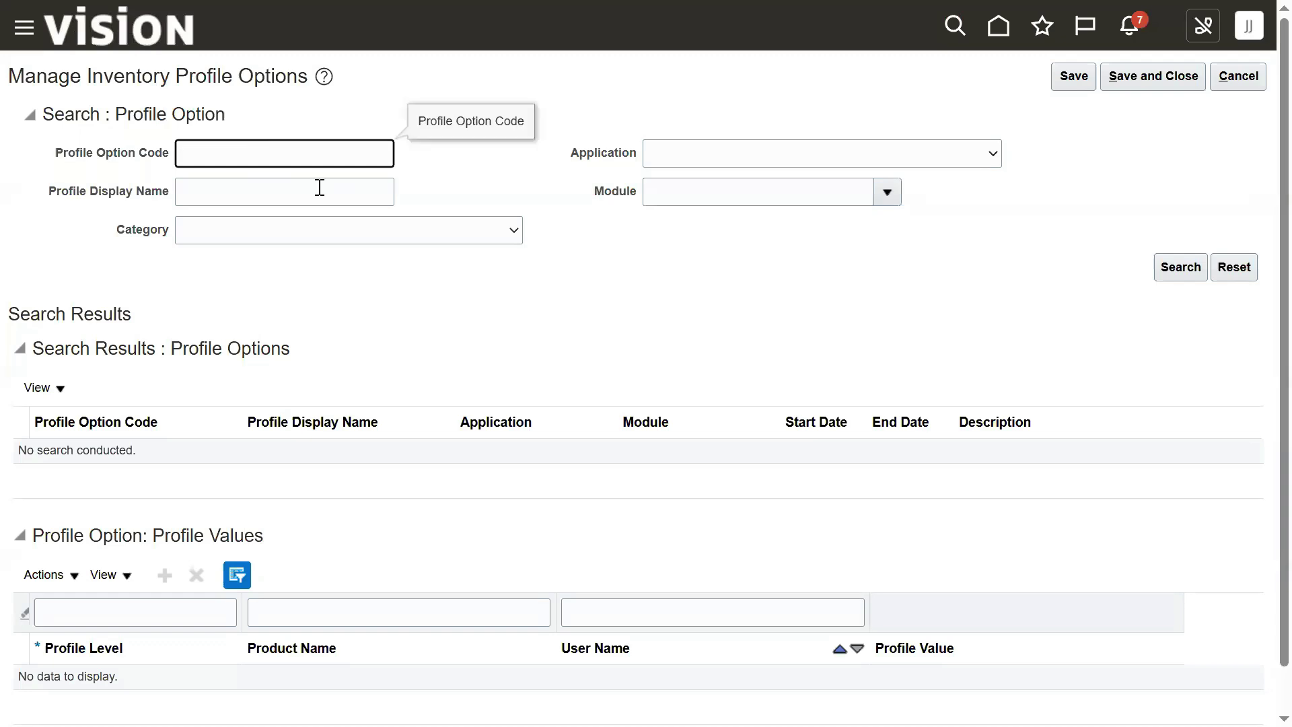
{"action": "key", "text": "alt+Tab"}
{"action": "key", "text": "Tab"}
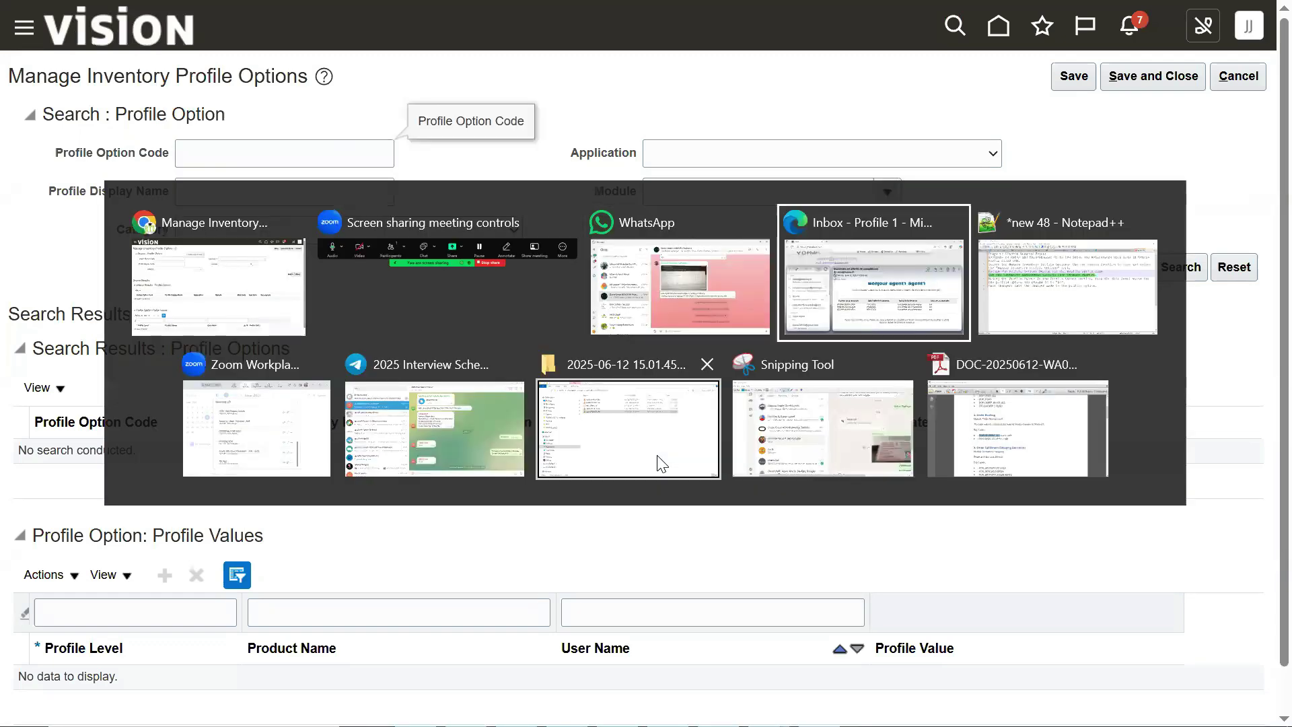
{"action": "key", "text": "Tab"}
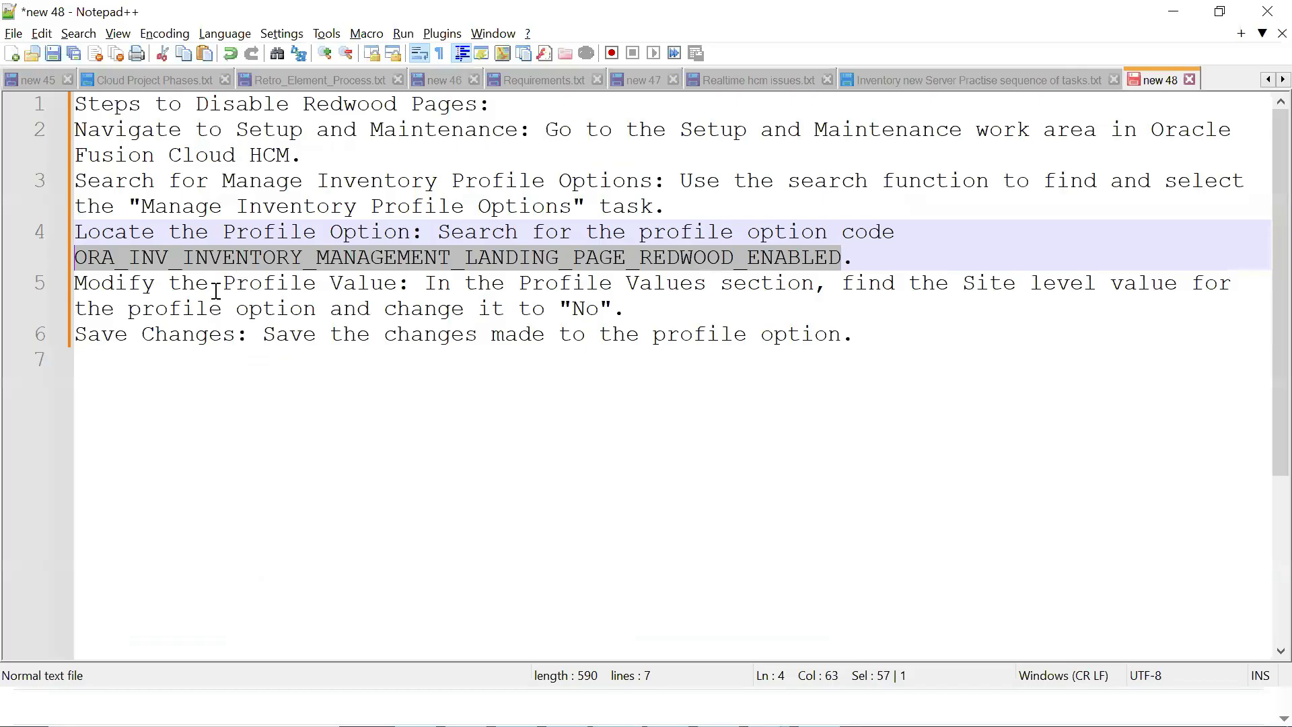
Step: Select the code ORA_INV_INVENTORY_MANAGEMENT_LANDING_PAGE_REDWOOD_ENABLED on line 4 of the notes
{"action": "left_click", "coordinate": [199, 283]}
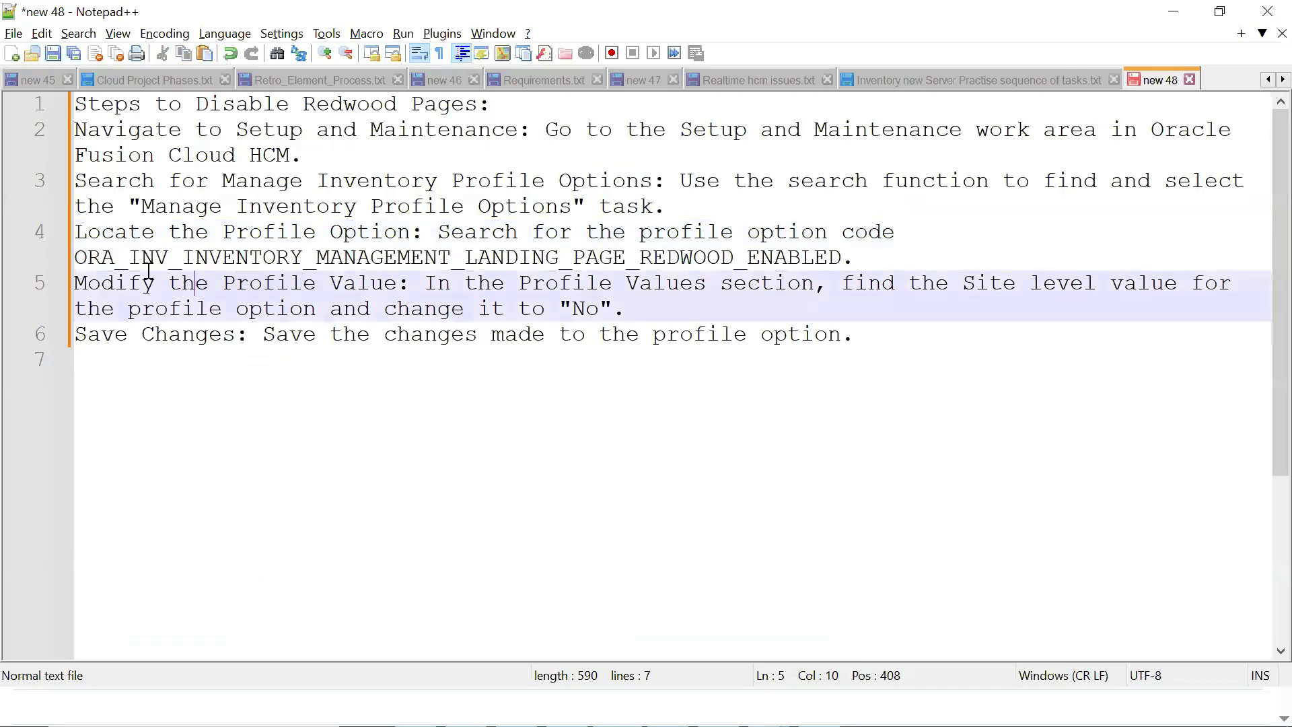
{"action": "left_click_drag", "start_coordinate": [75, 258], "coordinate": [841, 260]}
{"action": "key", "text": "ctrl+c"}
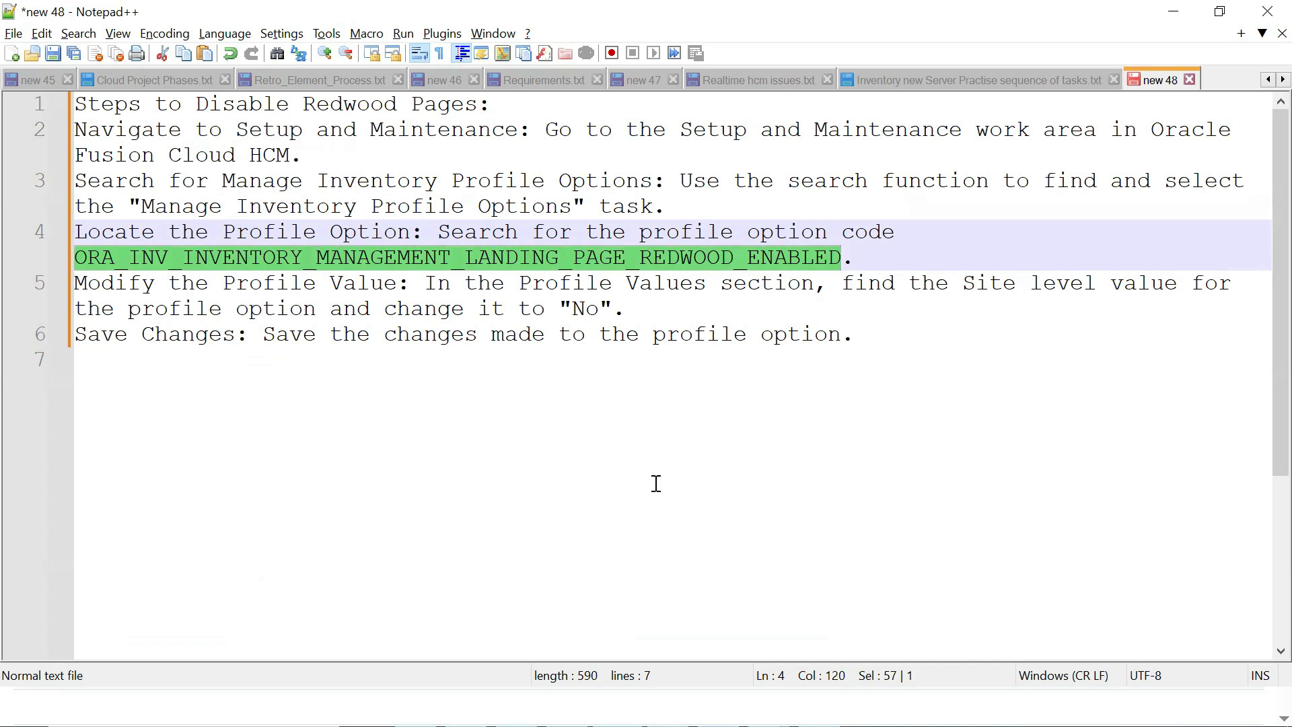
Step: Paste ORA_INV_INVENTORY_MANAGEMENT_LANDING_PAGE_REDWOOD_ENABLED into Profile Option Code and search for it
{"action": "key", "text": "alt+Tab"}
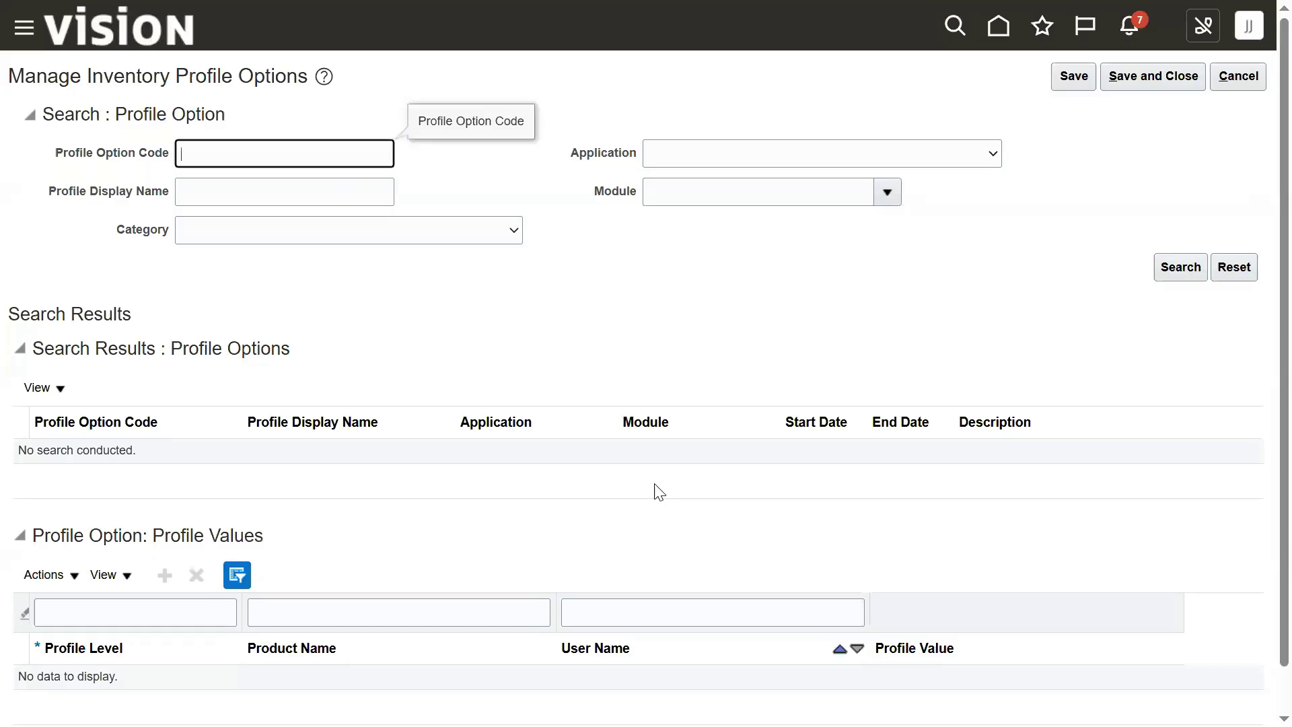
{"action": "key", "text": "ctrl+v"}
{"action": "left_click", "coordinate": [1177, 265]}
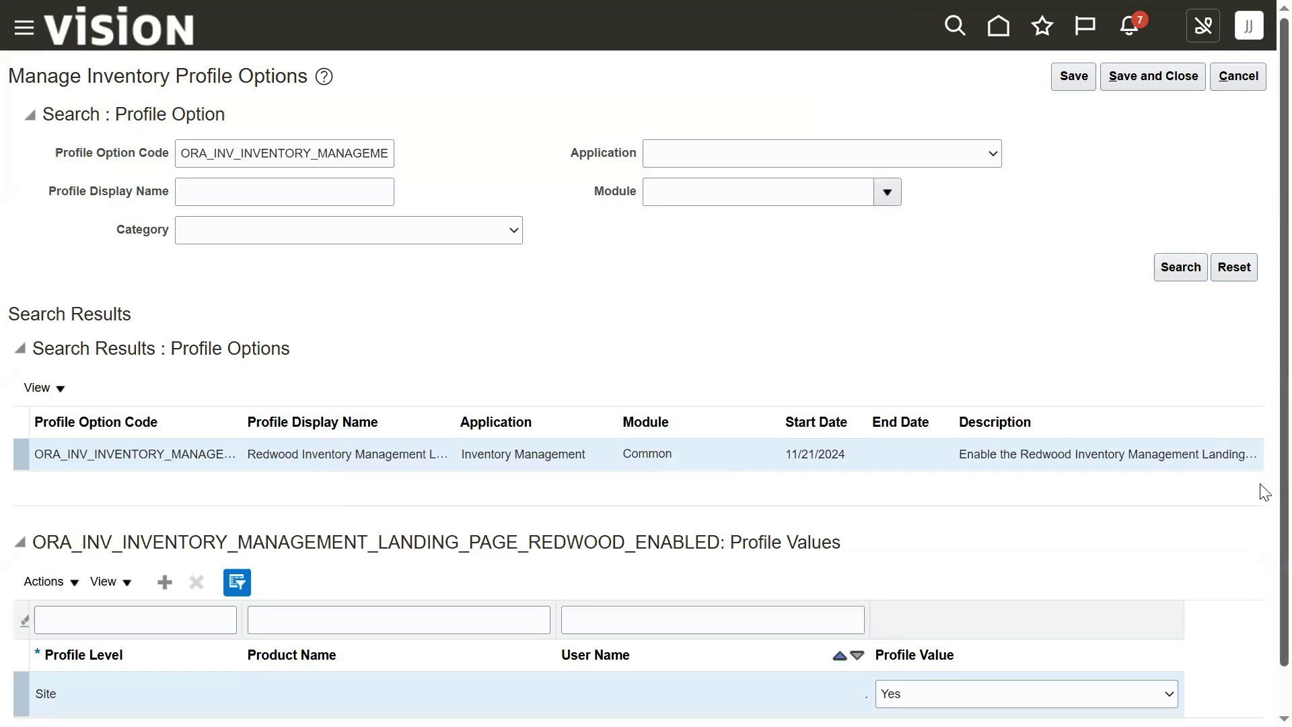
{"action": "scroll", "coordinate": [1264, 557], "scroll_direction": "down", "scroll_amount": 1}
{"action": "scroll", "coordinate": [1264, 558], "scroll_direction": "down", "scroll_amount": 1}
Step: Change the Site profile value to No, then add and remove an empty extra row
{"action": "left_click", "coordinate": [1074, 645]}
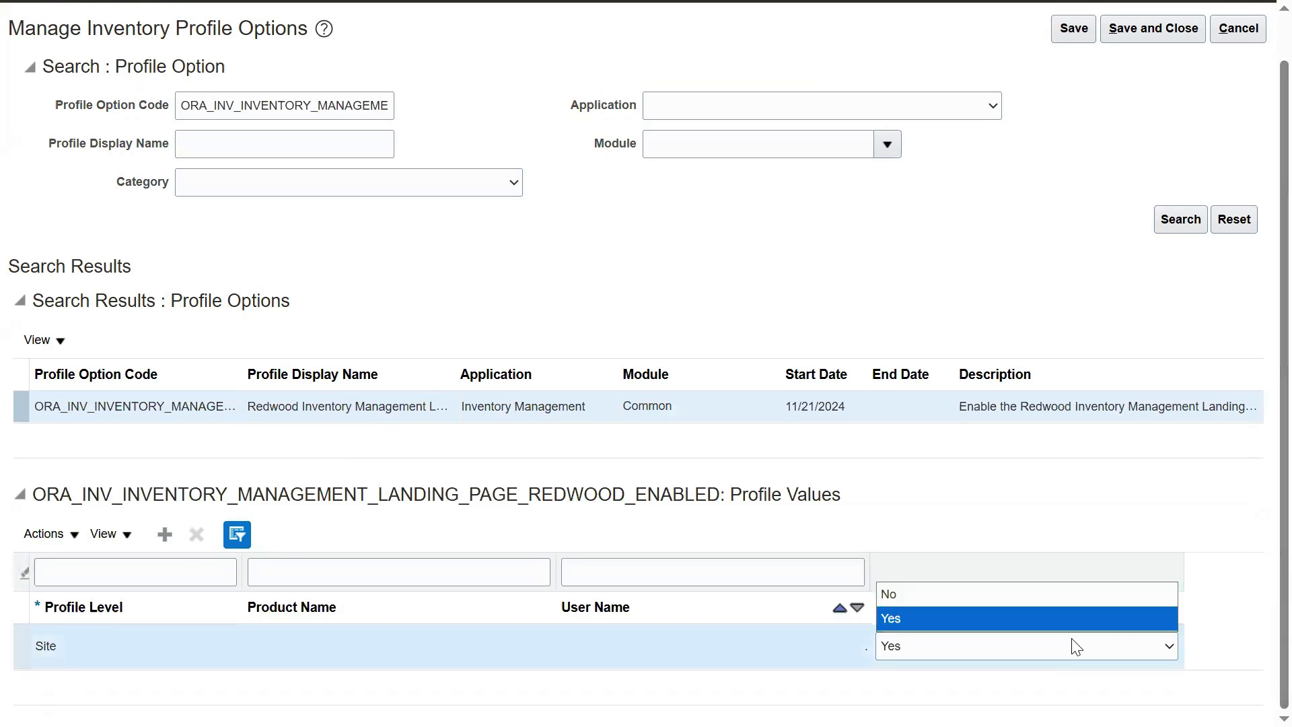
{"action": "left_click", "coordinate": [1031, 596]}
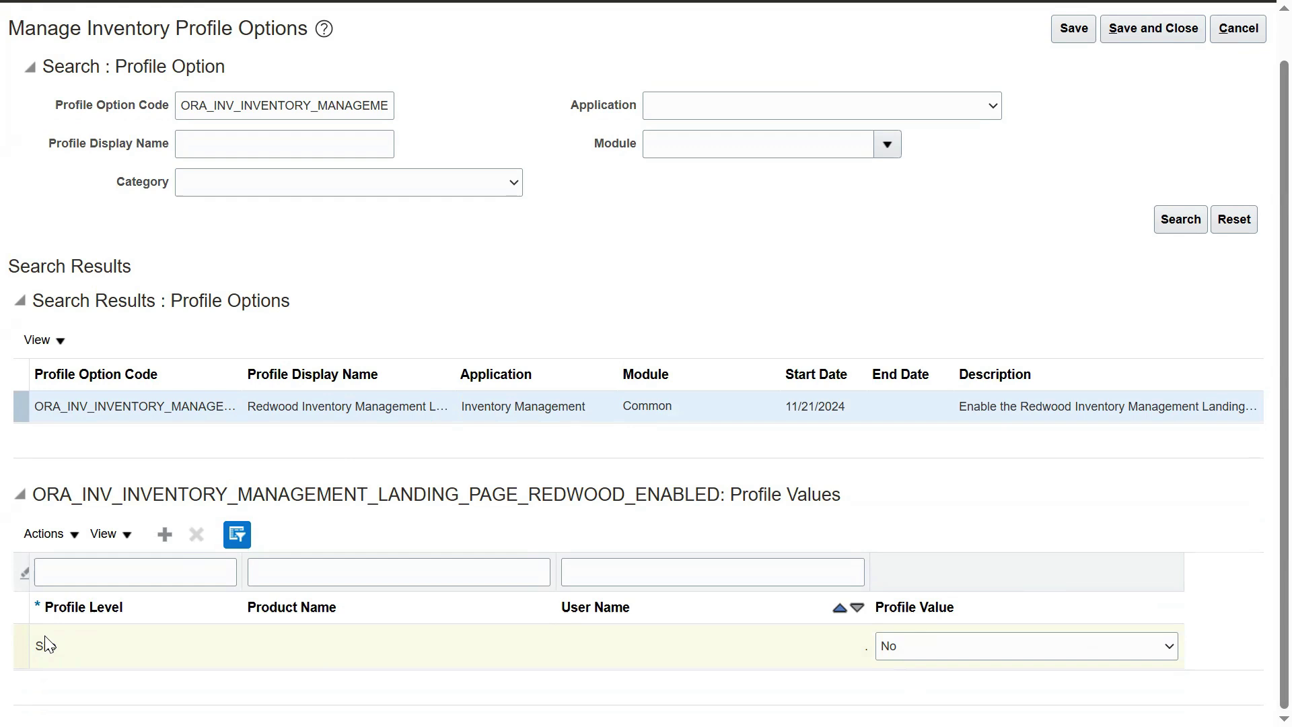
{"action": "left_click", "coordinate": [165, 534]}
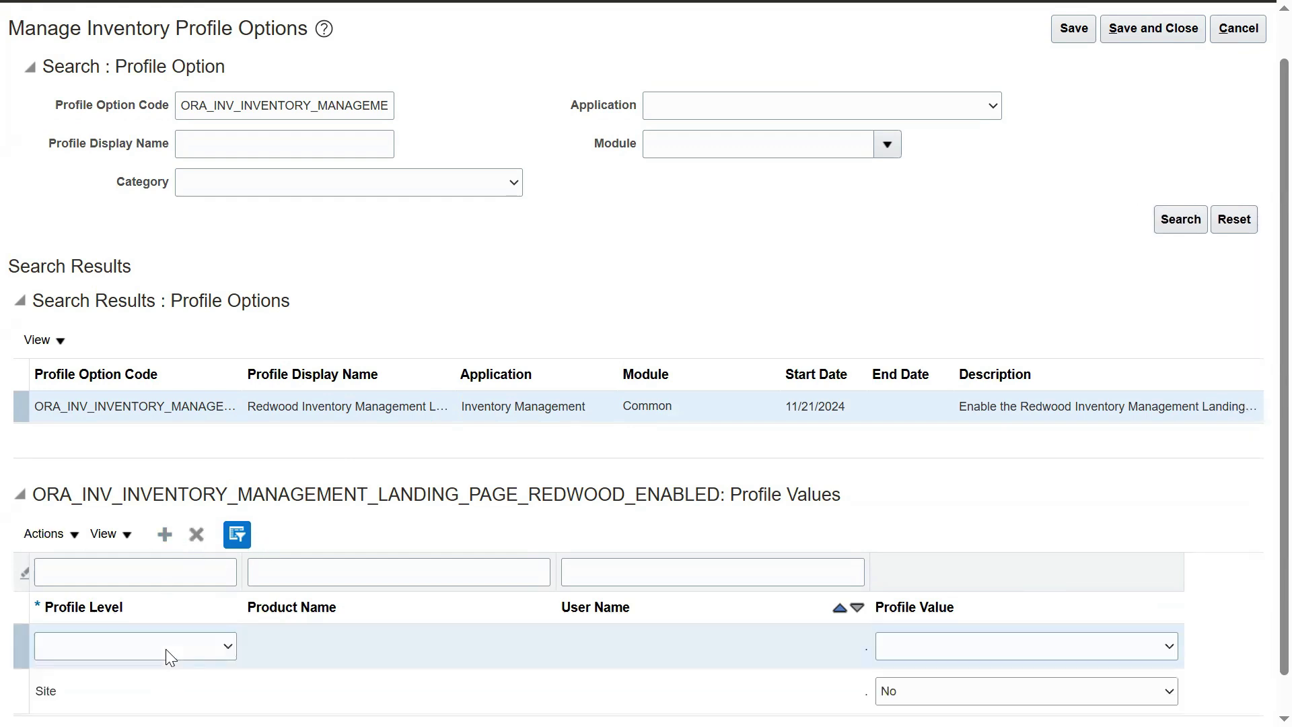
{"action": "left_click", "coordinate": [166, 647]}
{"action": "left_click", "coordinate": [342, 642]}
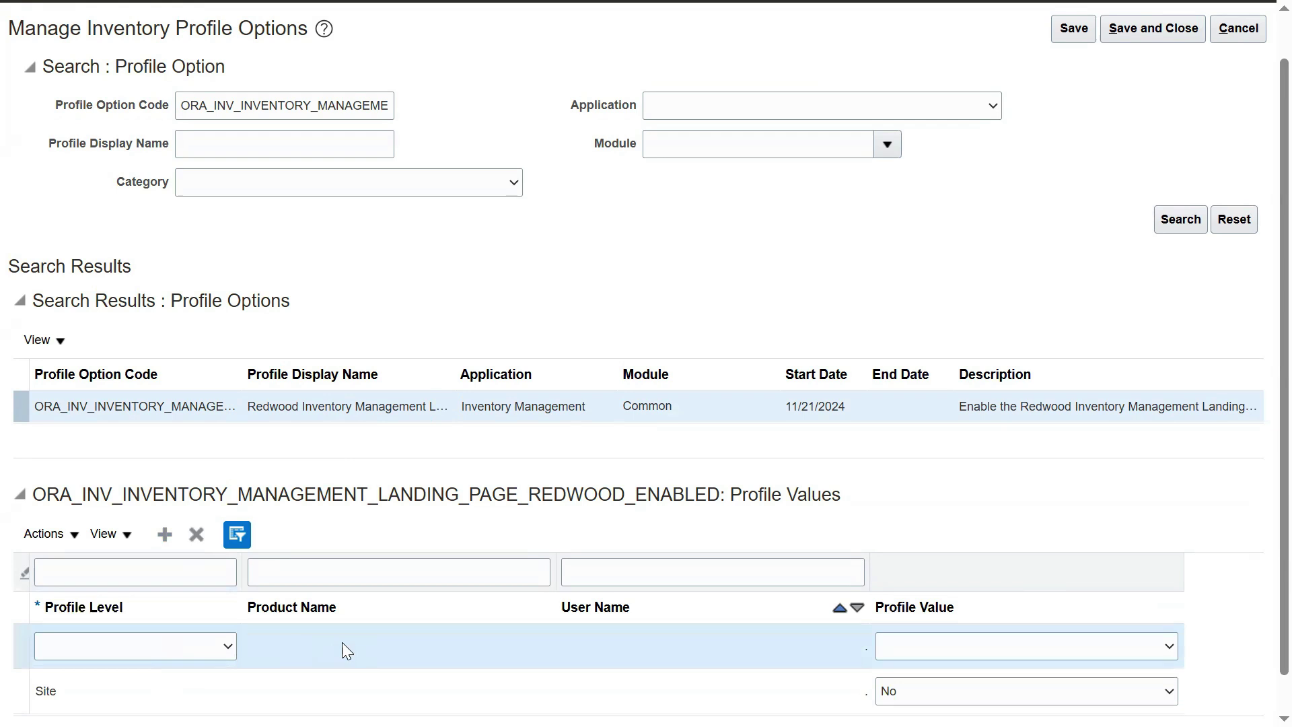
{"action": "left_click", "coordinate": [199, 537]}
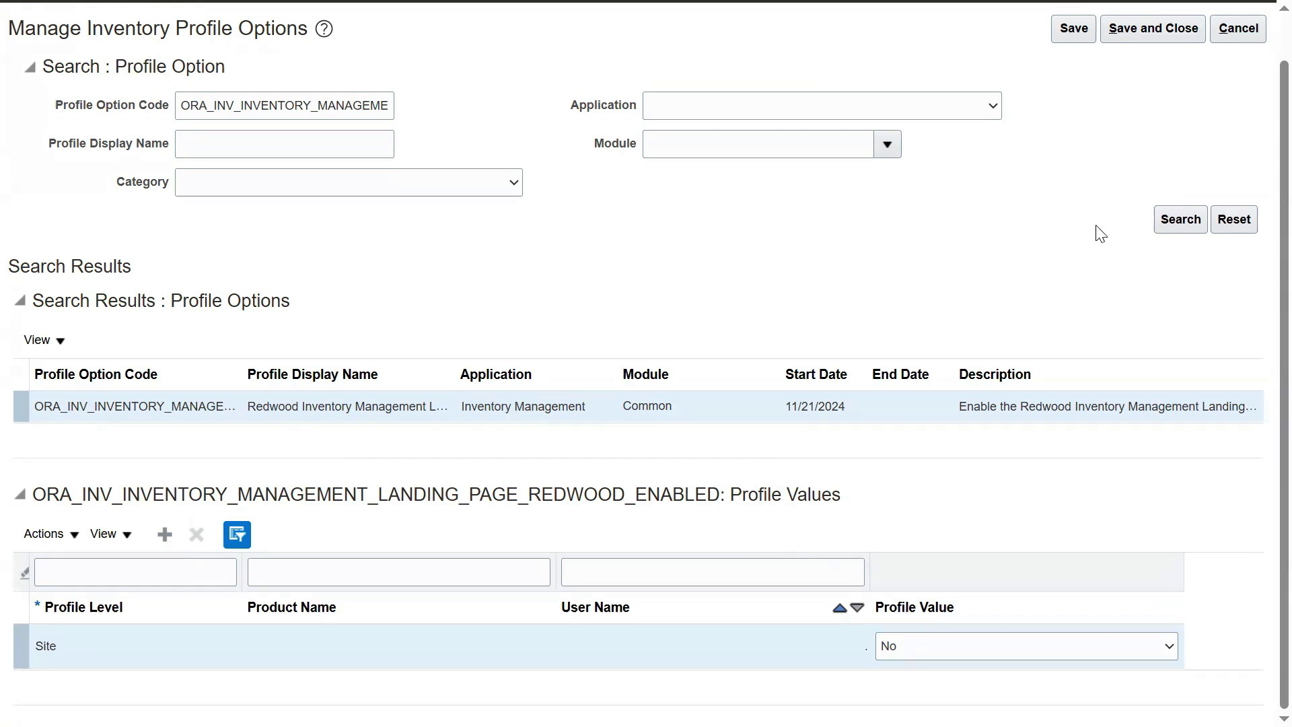
{"action": "scroll", "coordinate": [1111, 209], "scroll_direction": "up", "scroll_amount": 1}
Step: Save and close the profile change, sign in as the original user, and view Supply Chain Execution
{"action": "left_click", "coordinate": [1136, 78]}
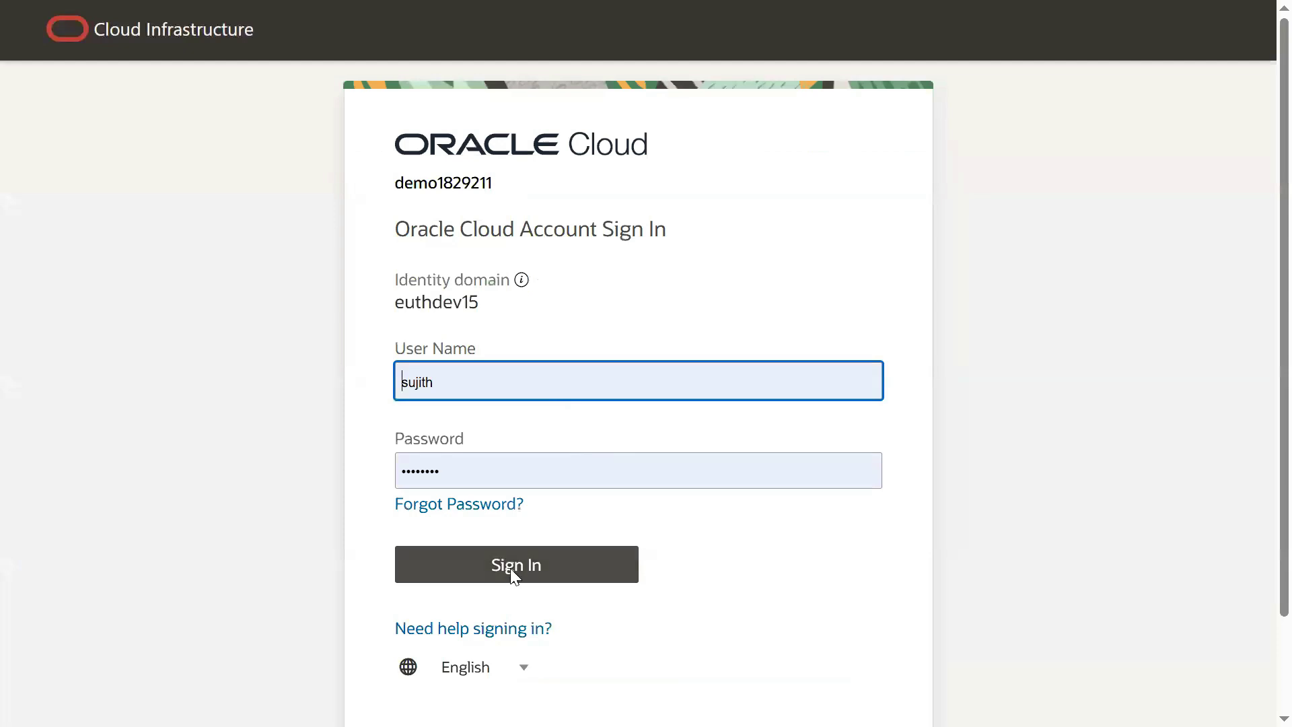
{"action": "left_click", "coordinate": [511, 571]}
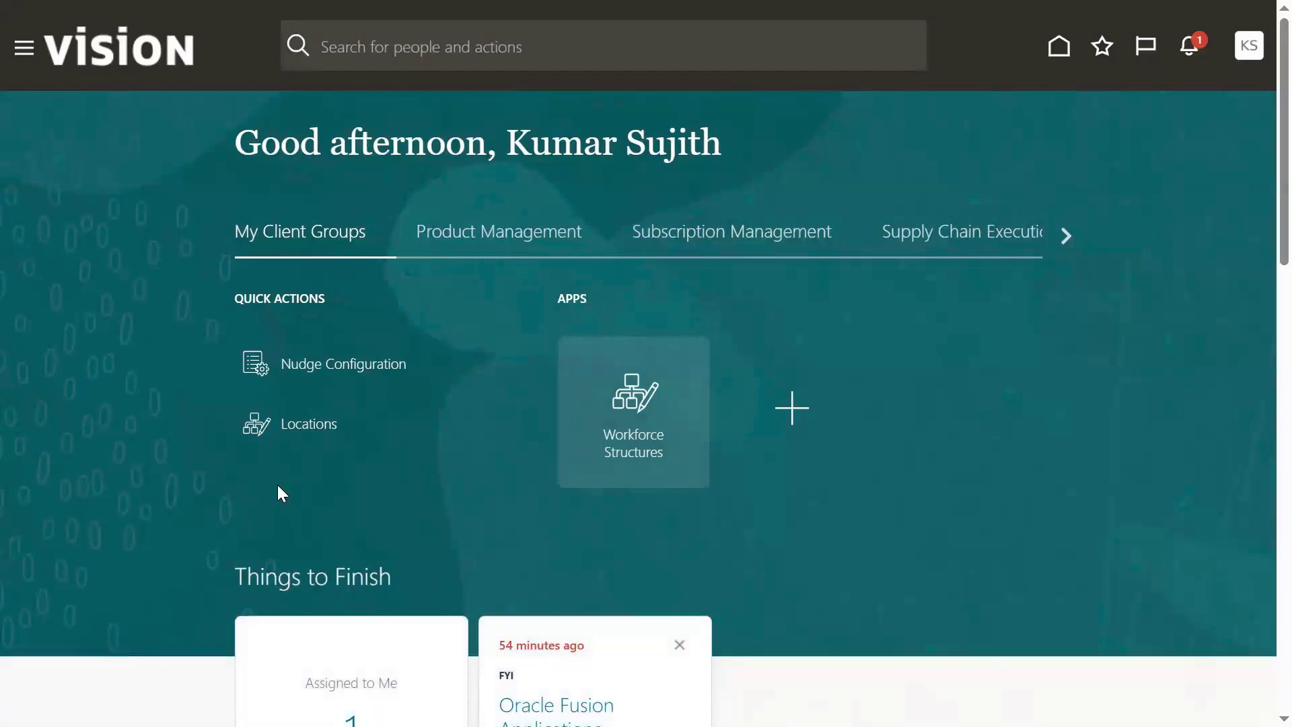
{"action": "left_click", "coordinate": [498, 243]}
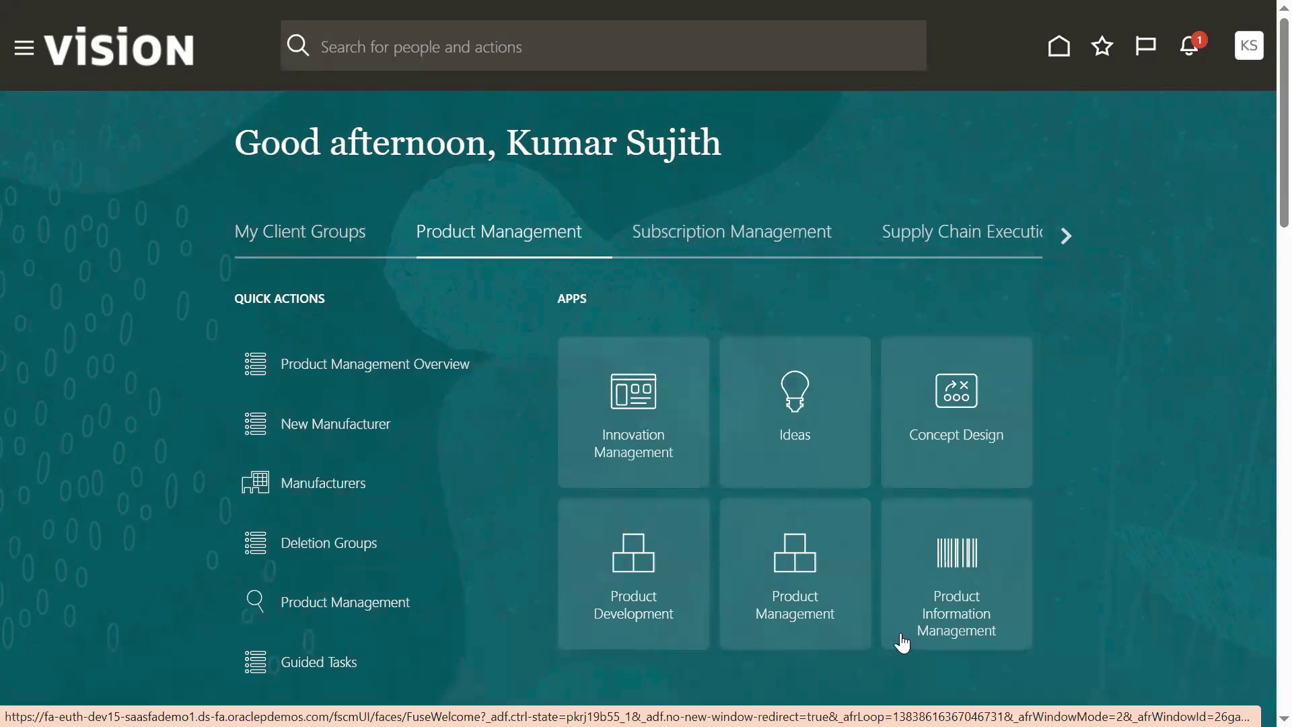
{"action": "left_click", "coordinate": [934, 248]}
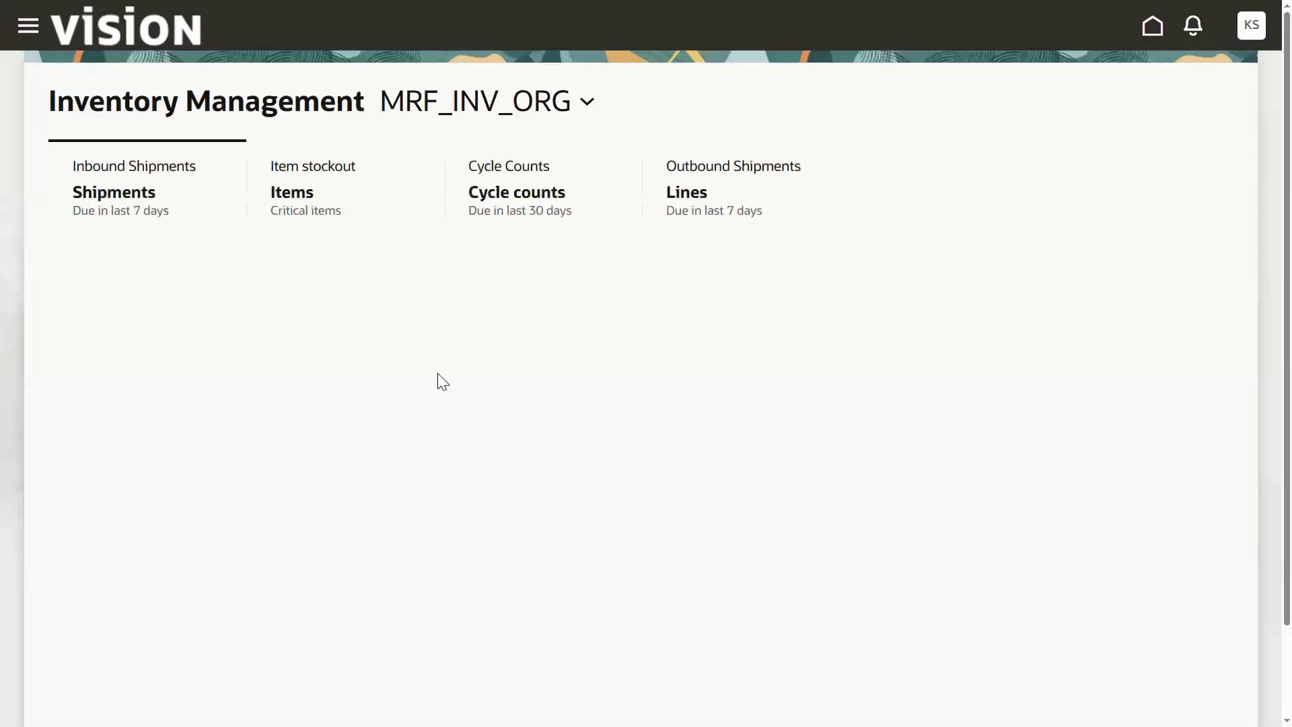
Step: Sign out from the KS avatar's Settings and Actions menu
{"action": "left_click", "coordinate": [1252, 27]}
{"action": "left_click", "coordinate": [877, 264]}
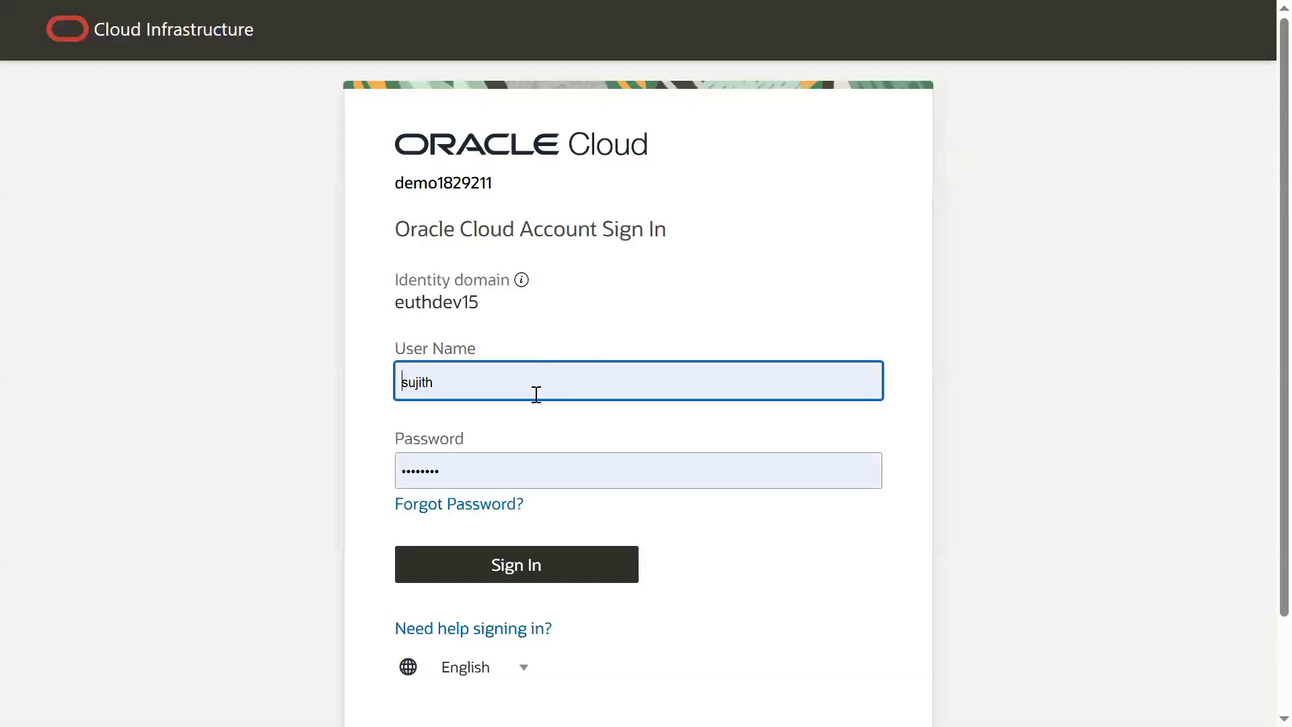
Step: Sign in with the saved setup-user login and open Setup and Maintenance
{"action": "double_click", "coordinate": [537, 393]}
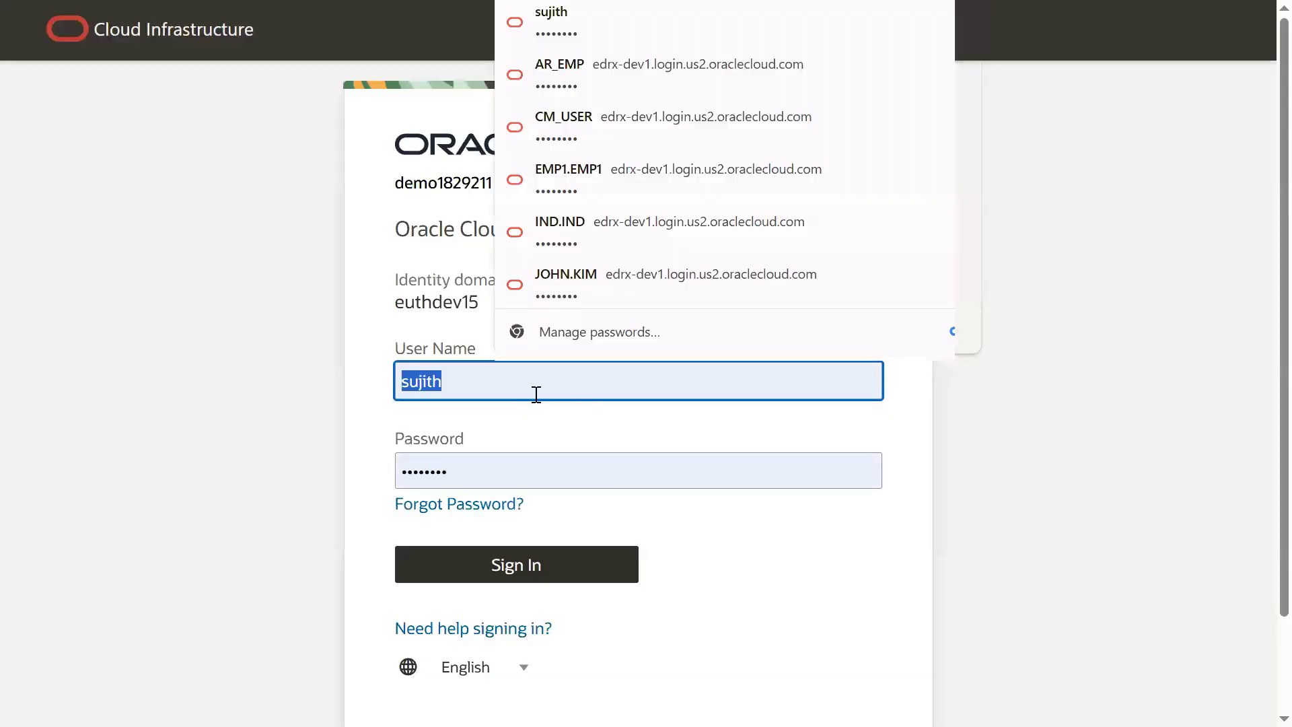
{"action": "left_click", "coordinate": [561, 442]}
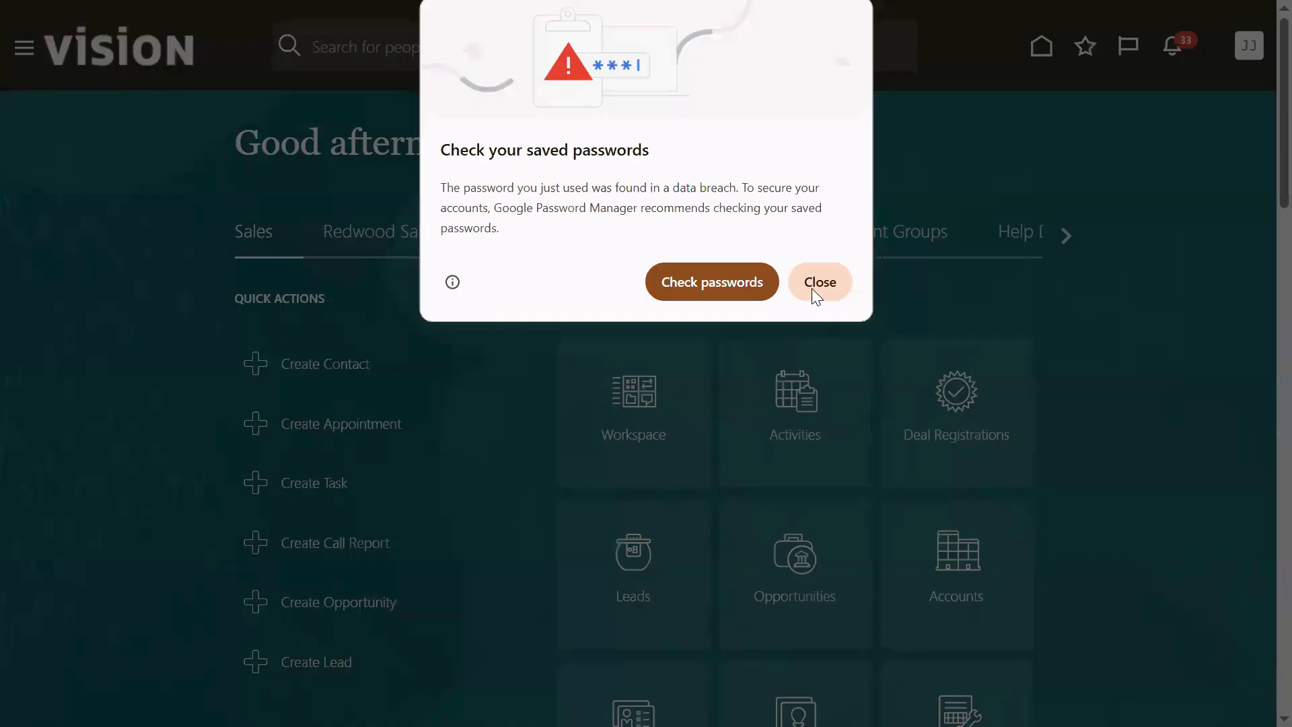
{"action": "left_click", "coordinate": [815, 288]}
{"action": "left_click", "coordinate": [1249, 46]}
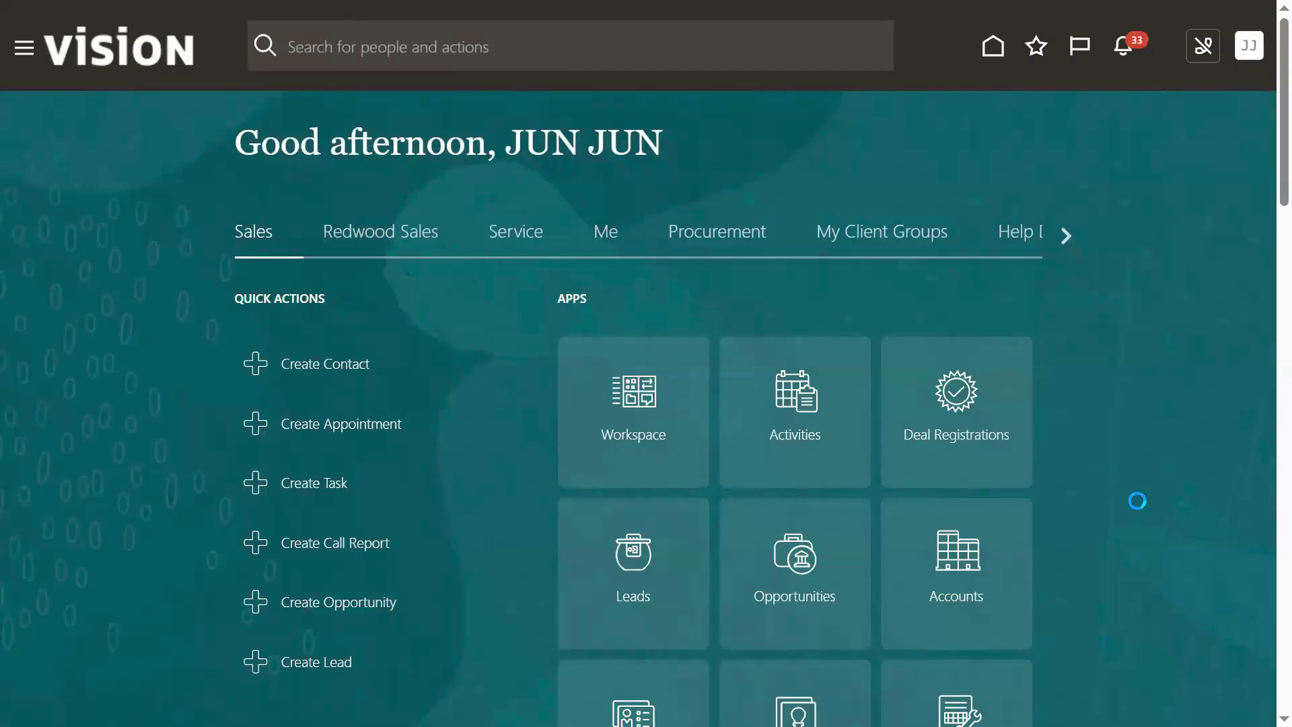
{"action": "left_click", "coordinate": [949, 349]}
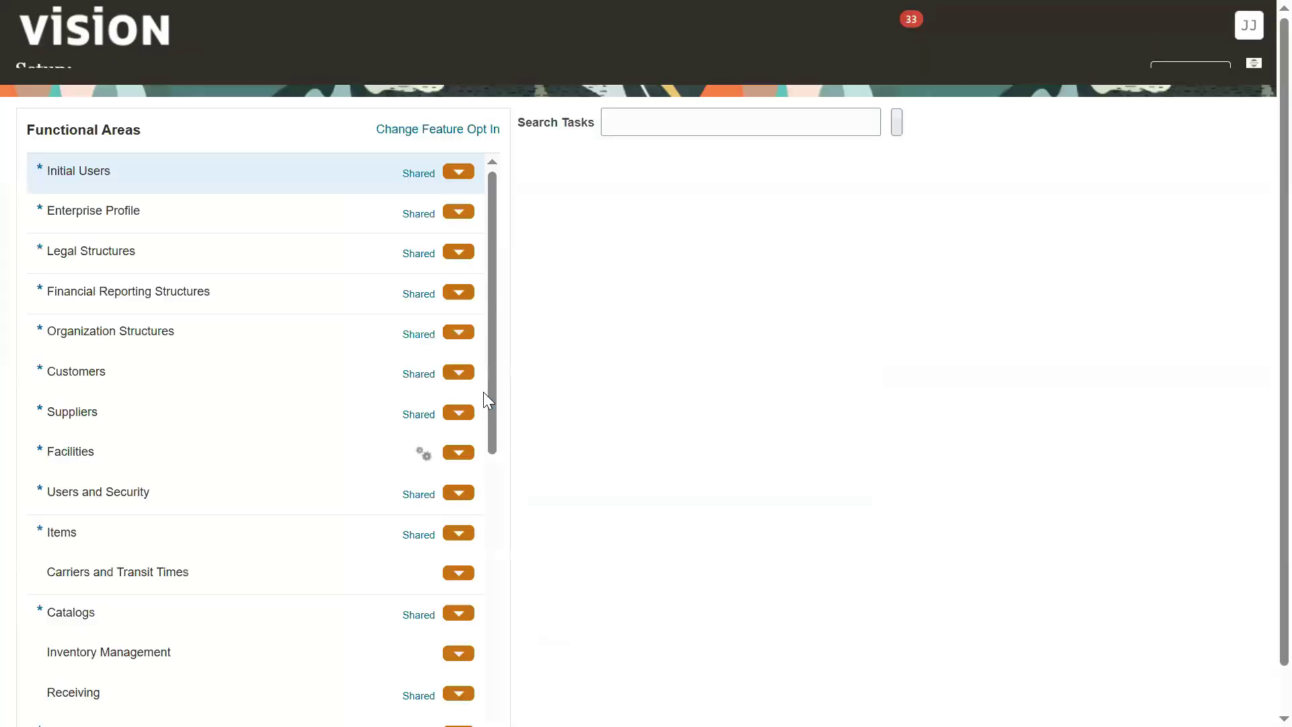
Step: Search setup tasks for 'inventory pr', fixing typos, and open Manage Inventory Profile Options
{"action": "left_click", "coordinate": [638, 141]}
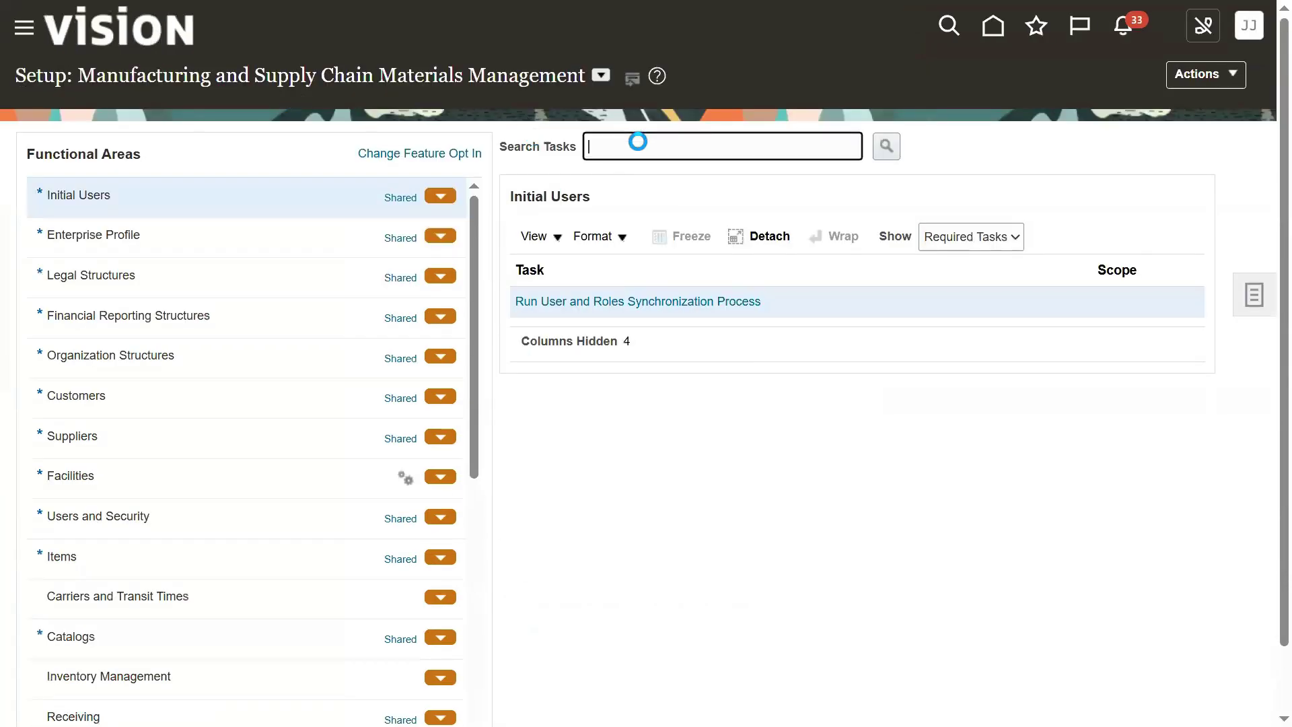
{"action": "type", "text": "invengory profi"}
{"action": "key", "text": "Return"}
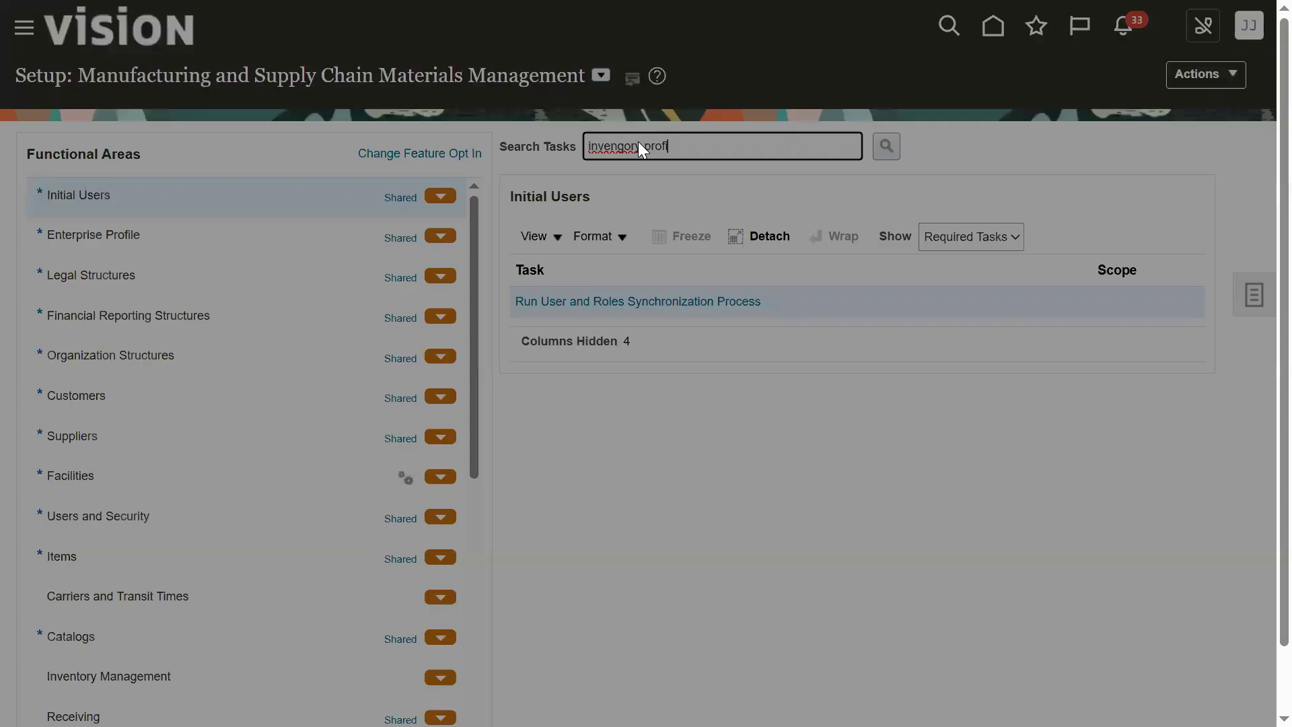
{"action": "key", "text": "ctrl+a"}
{"action": "key", "text": "Return"}
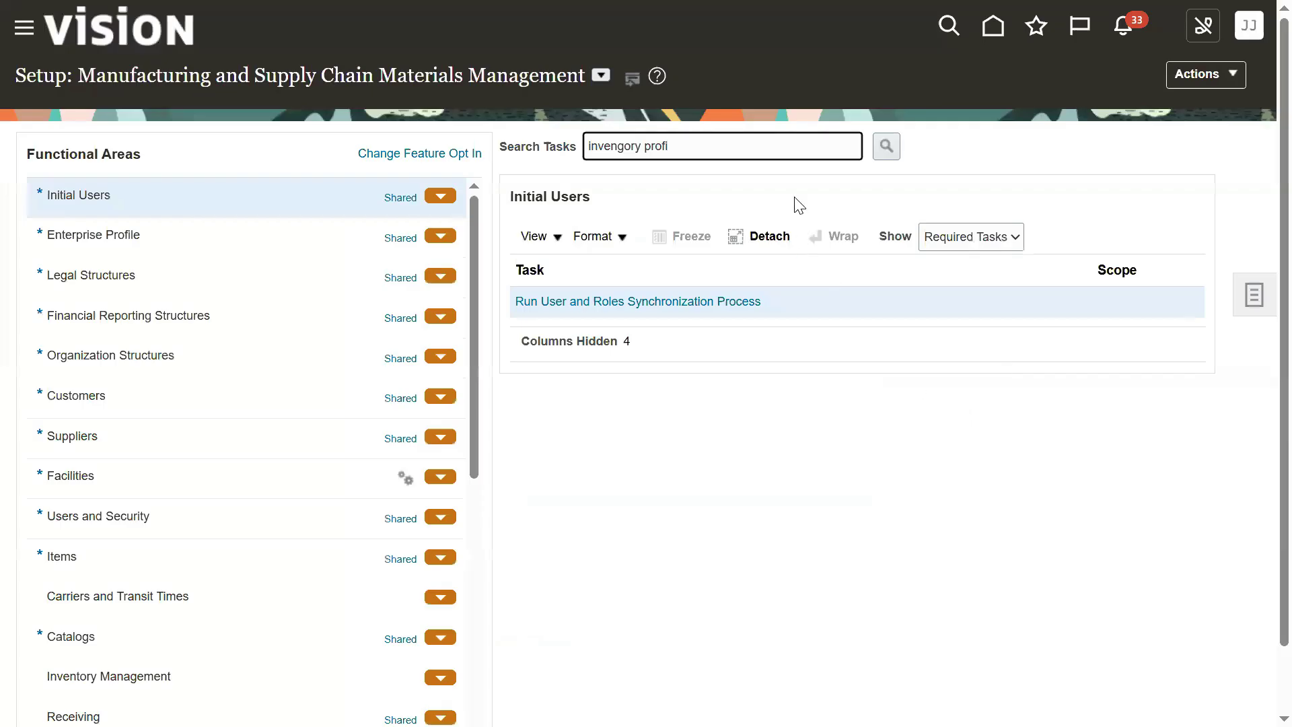
{"action": "type", "text": "inve ntory pr"}
{"action": "key", "text": "BackSpace"}
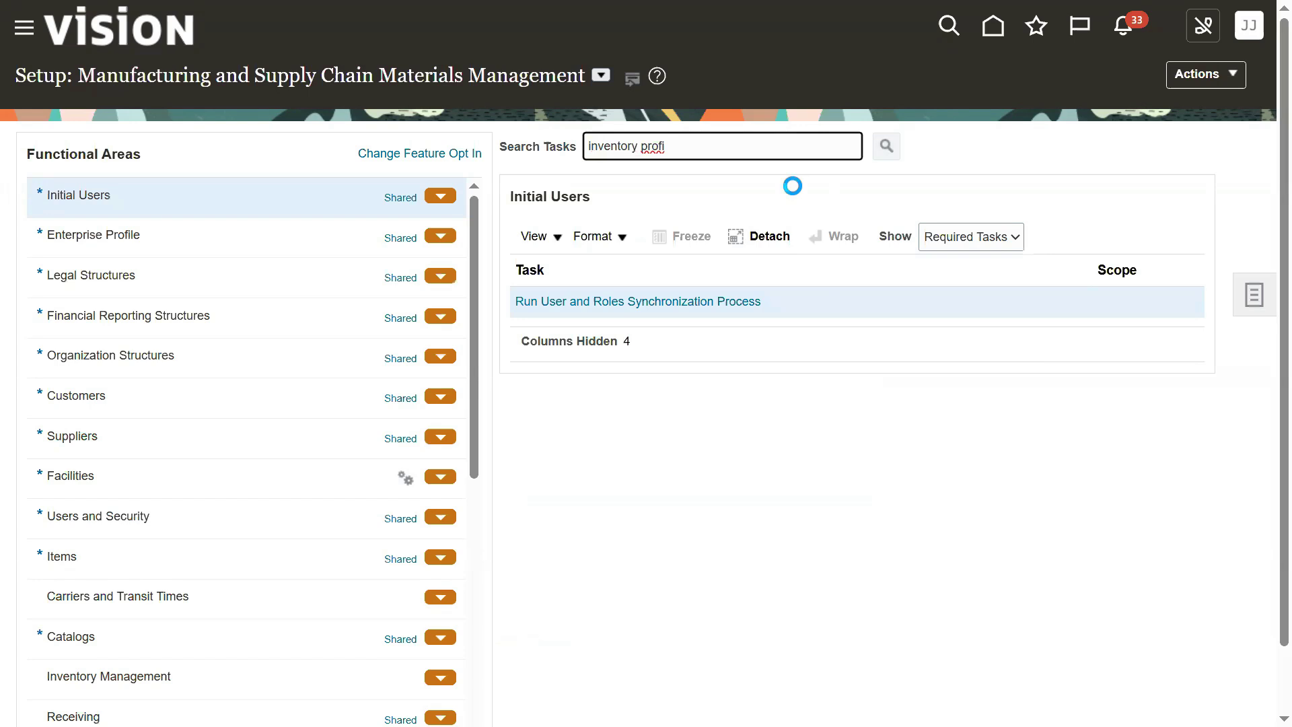
{"action": "left_click", "coordinate": [646, 303]}
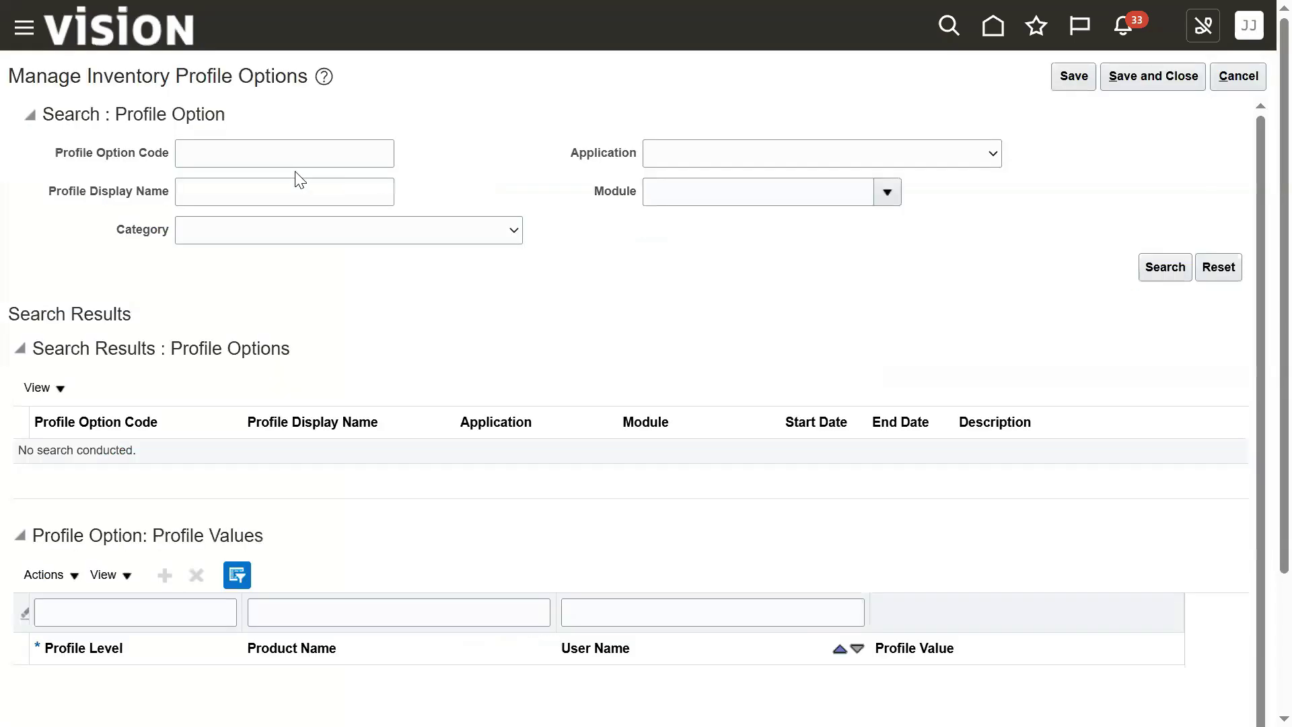
Step: Look up the Redwood landing page profile code, set its Site value to No, and save
{"action": "left_click", "coordinate": [294, 154]}
{"action": "key", "text": "ctrl+v"}
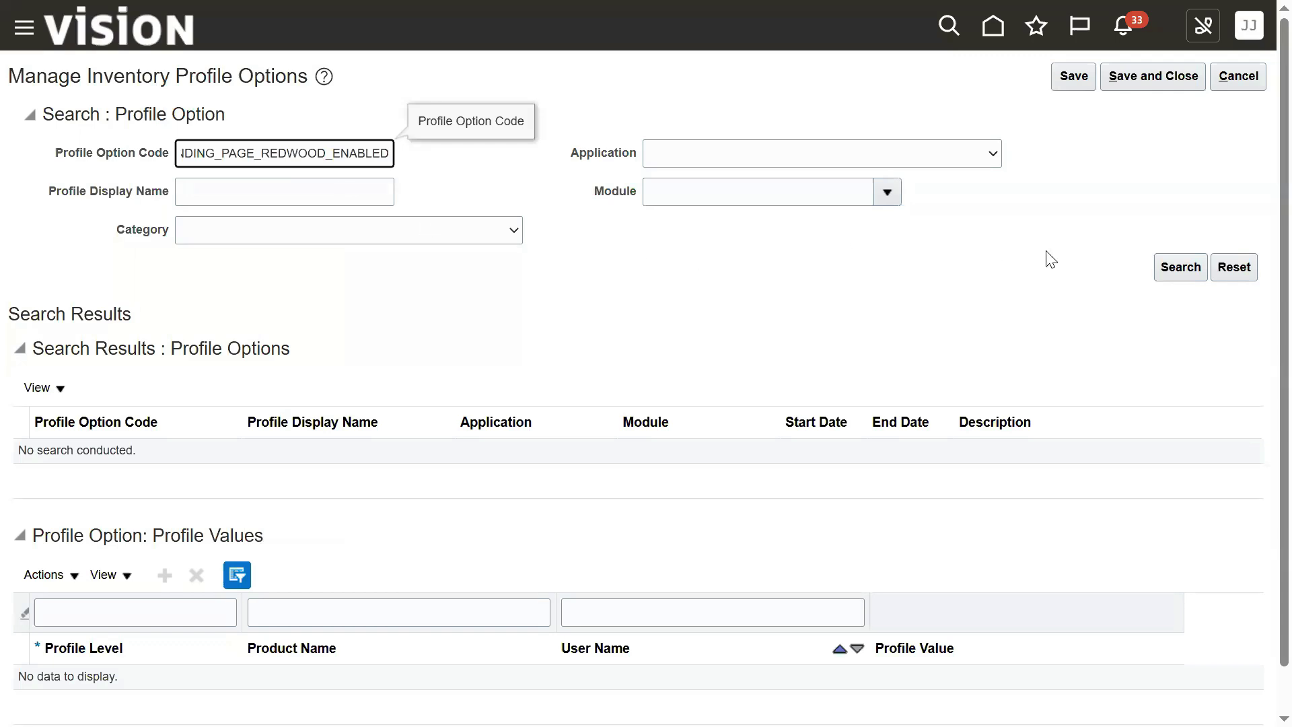
{"action": "left_click", "coordinate": [1176, 267]}
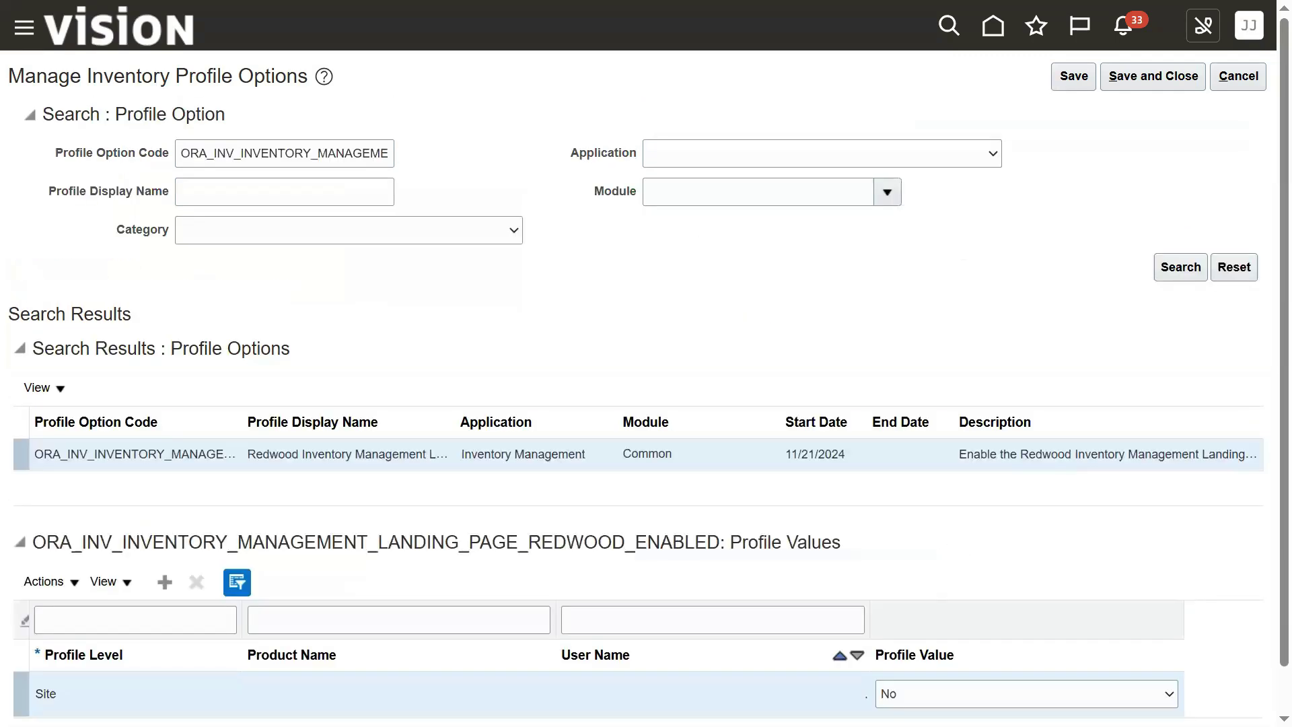
{"action": "left_click", "coordinate": [949, 694]}
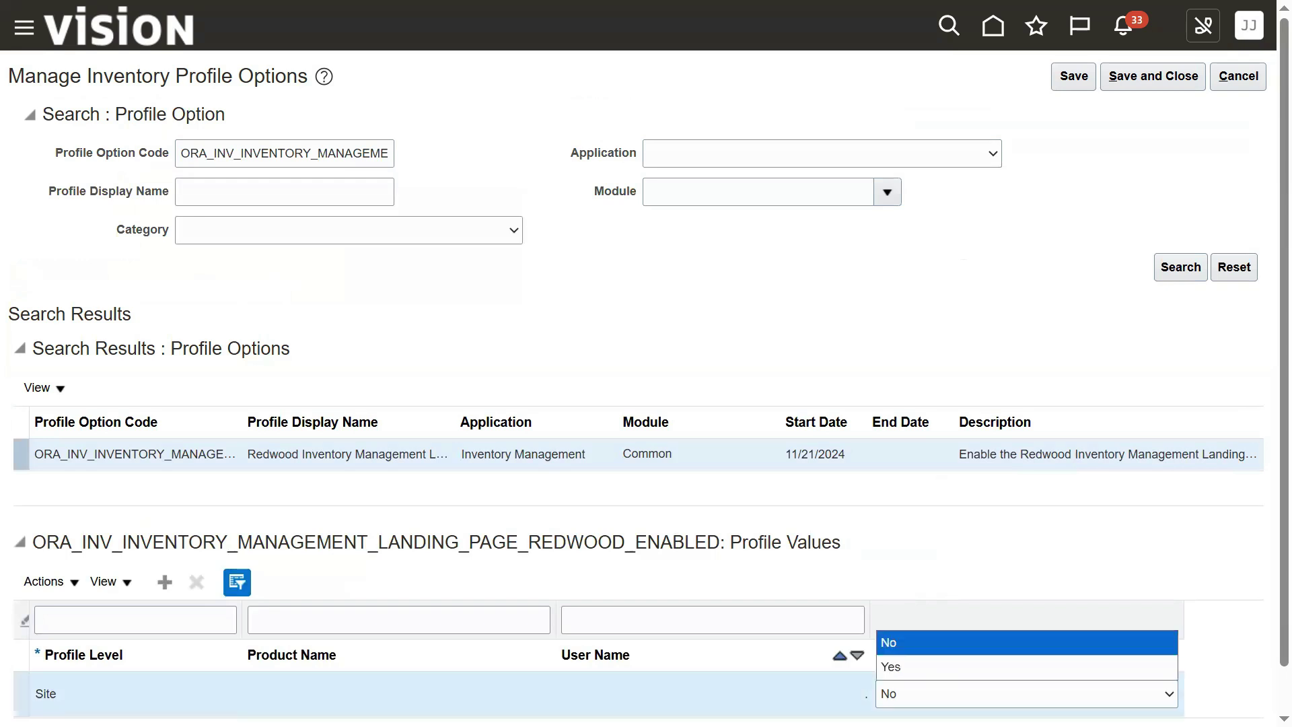
{"action": "left_click", "coordinate": [930, 642]}
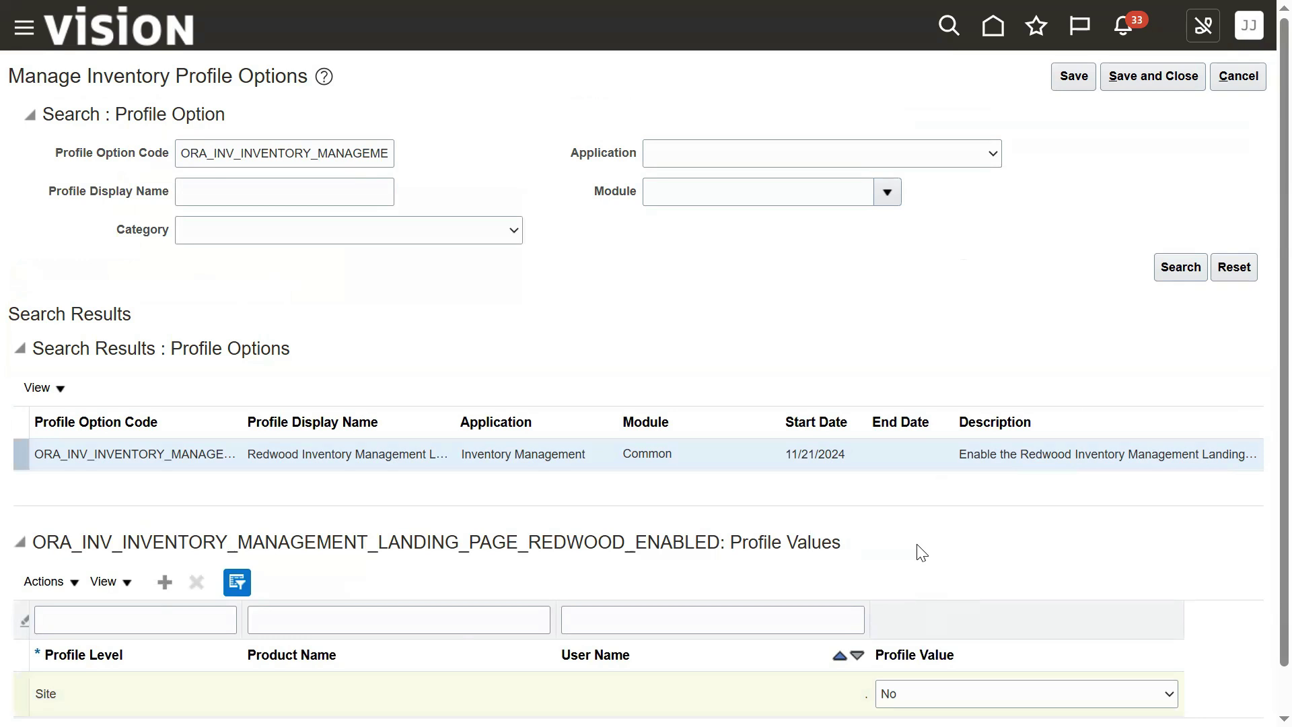
{"action": "left_click", "coordinate": [1140, 80]}
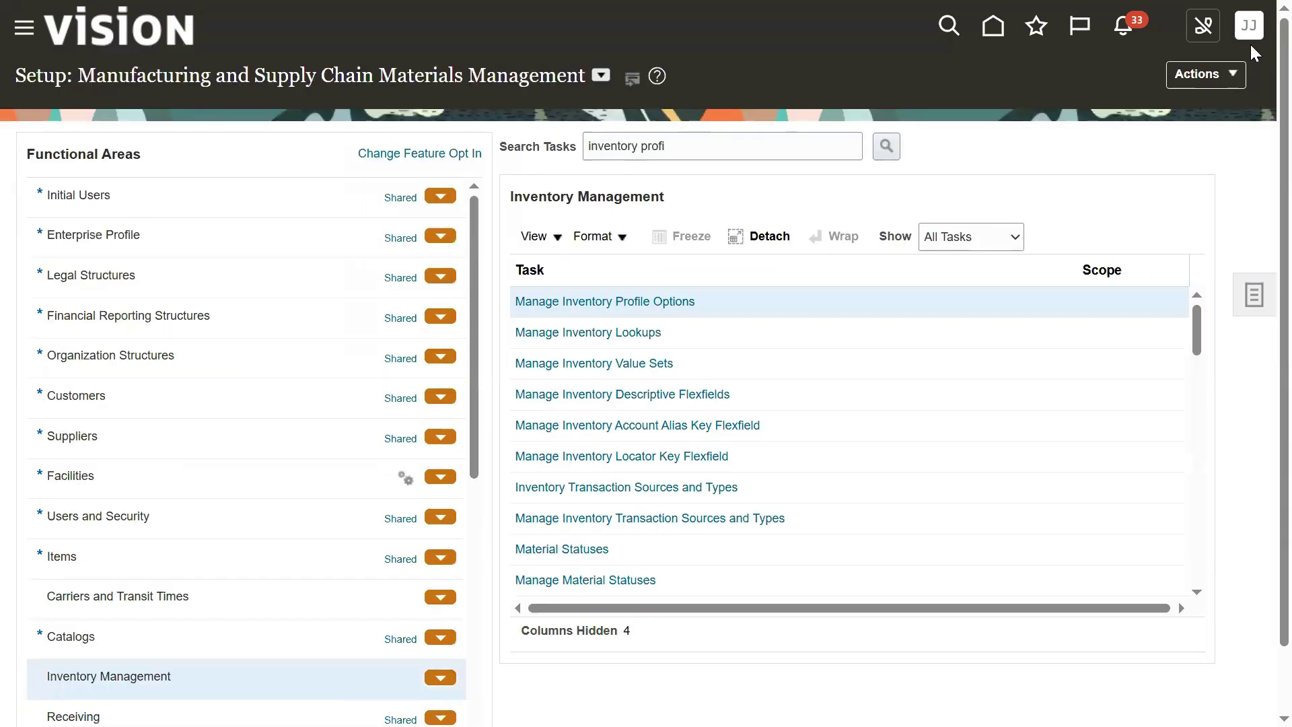
Step: Sign out from the avatar menu and sign back in with the inventory user's credentials
{"action": "left_click", "coordinate": [1249, 32]}
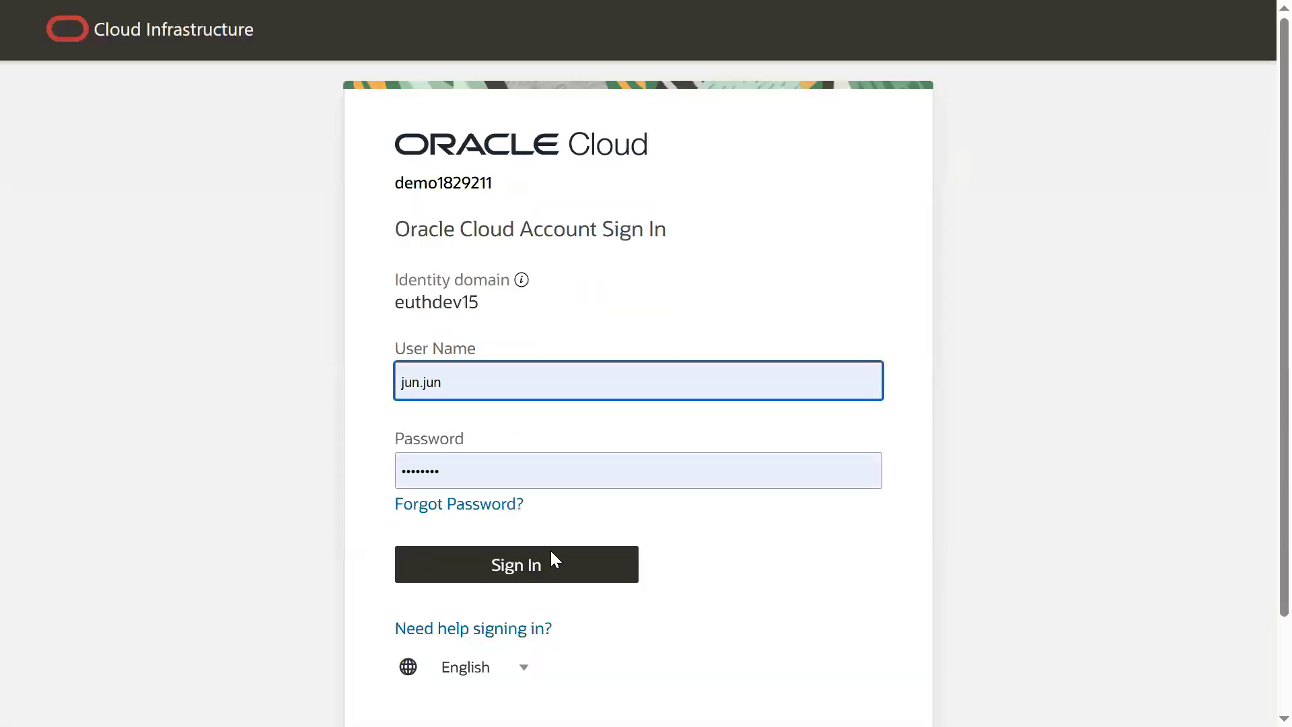
{"action": "left_click", "coordinate": [549, 567]}
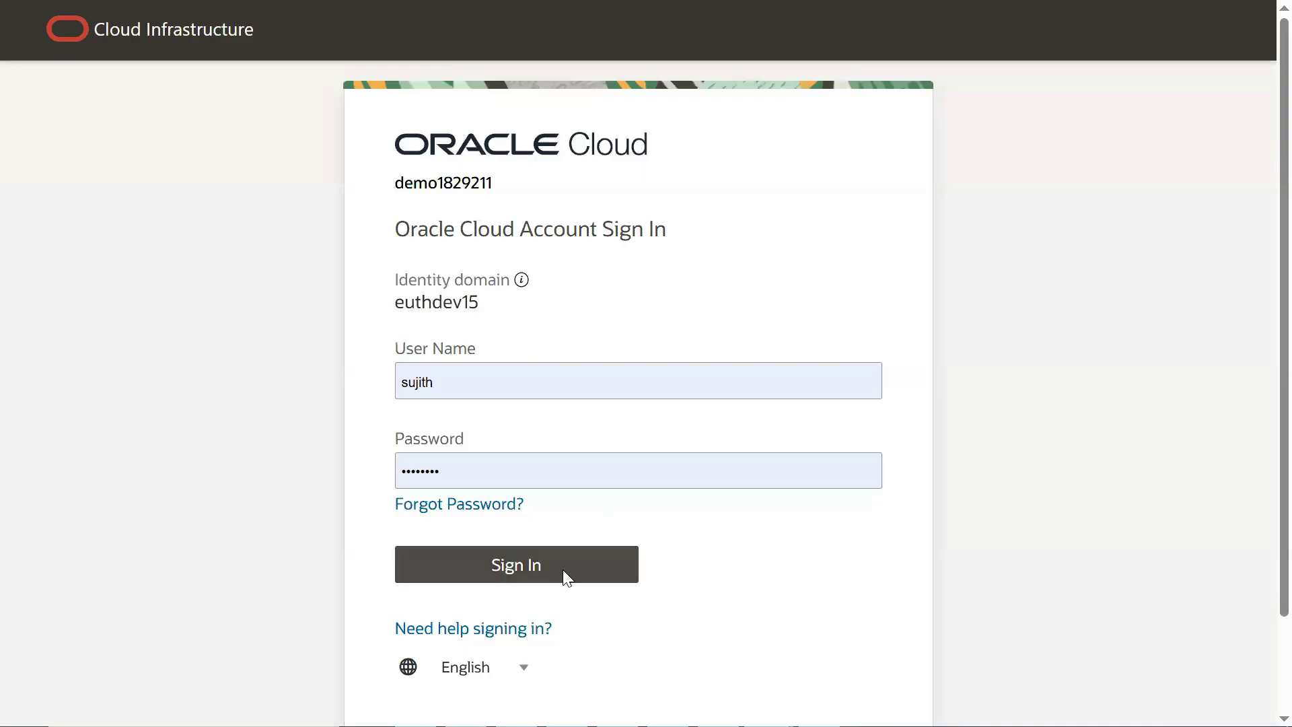
{"action": "left_click", "coordinate": [562, 570]}
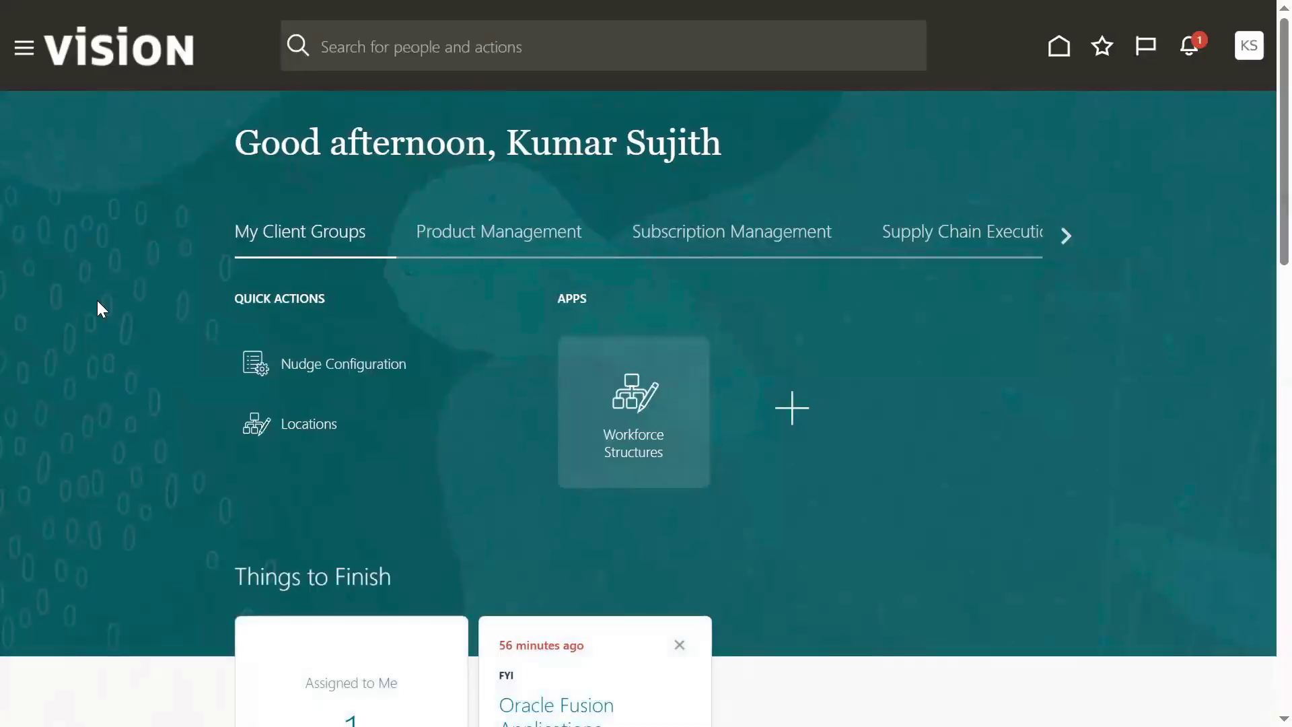
Step: From the Navigator's Supply Chain Execution group, open Inventory Management (Classic) for MRF_INV_ORG
{"action": "left_click", "coordinate": [24, 48]}
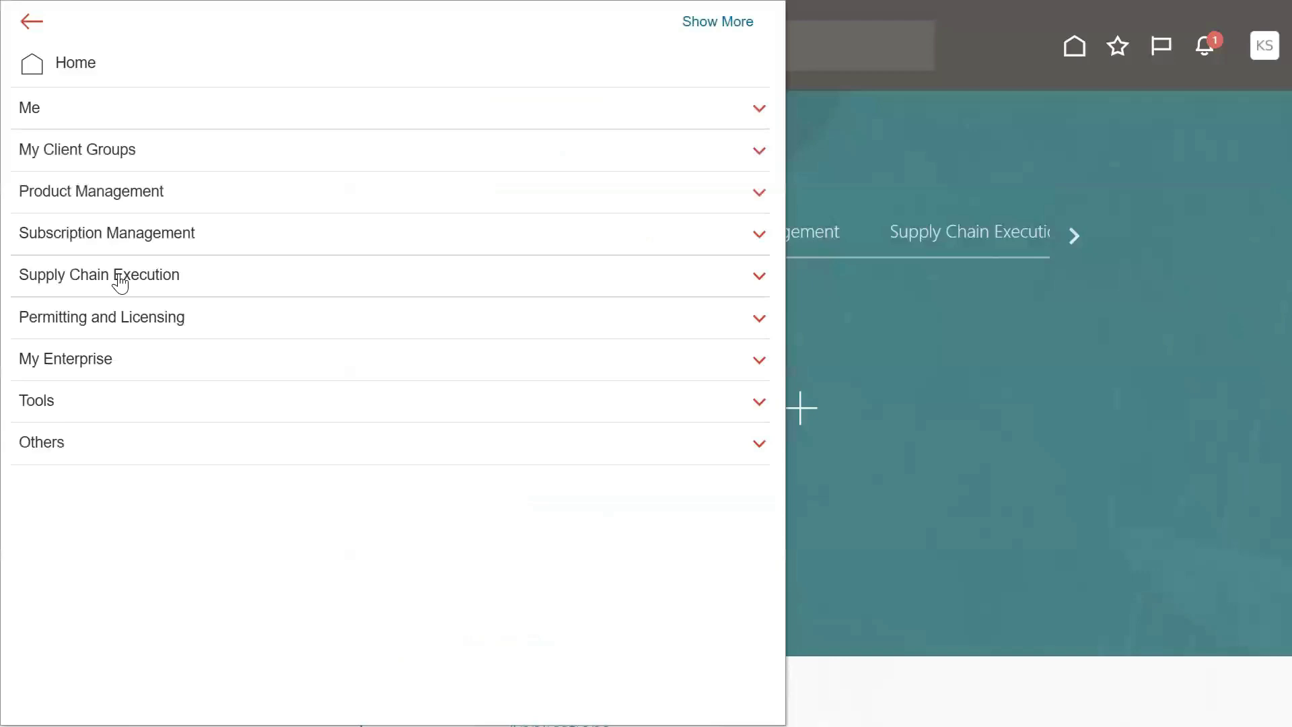
{"action": "left_click", "coordinate": [118, 276]}
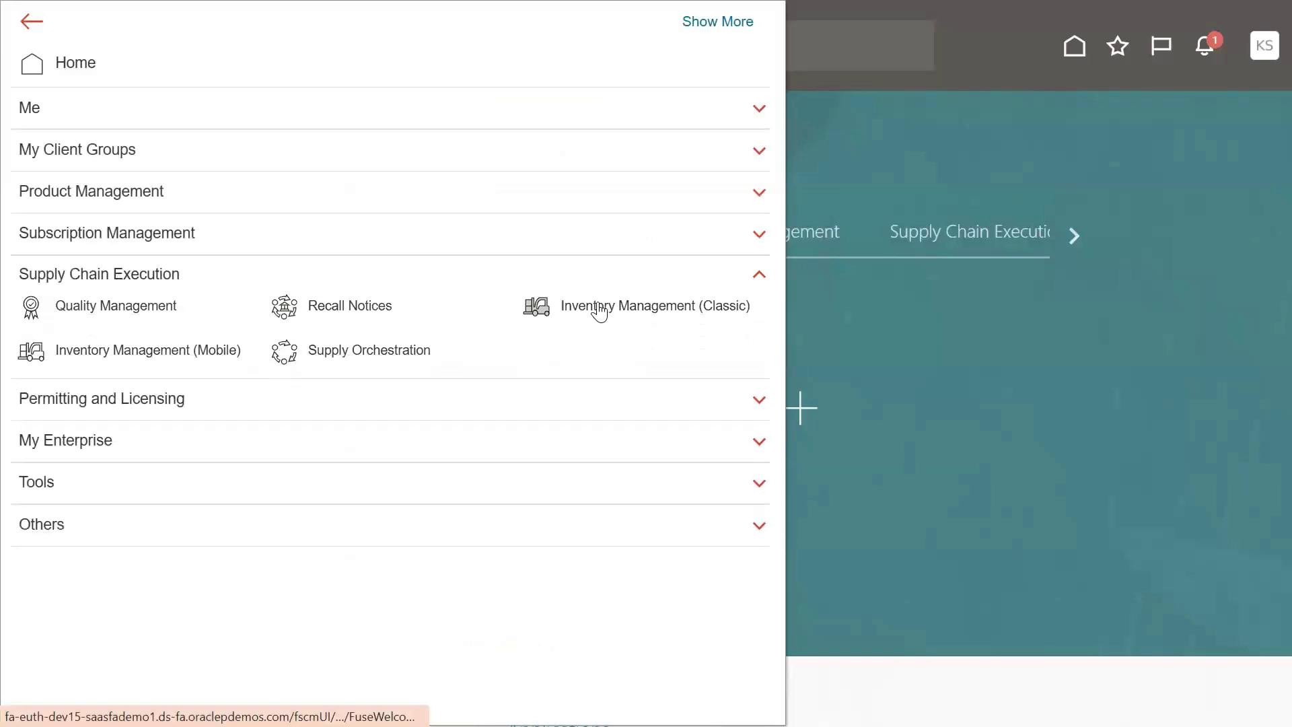
{"action": "left_click", "coordinate": [635, 307]}
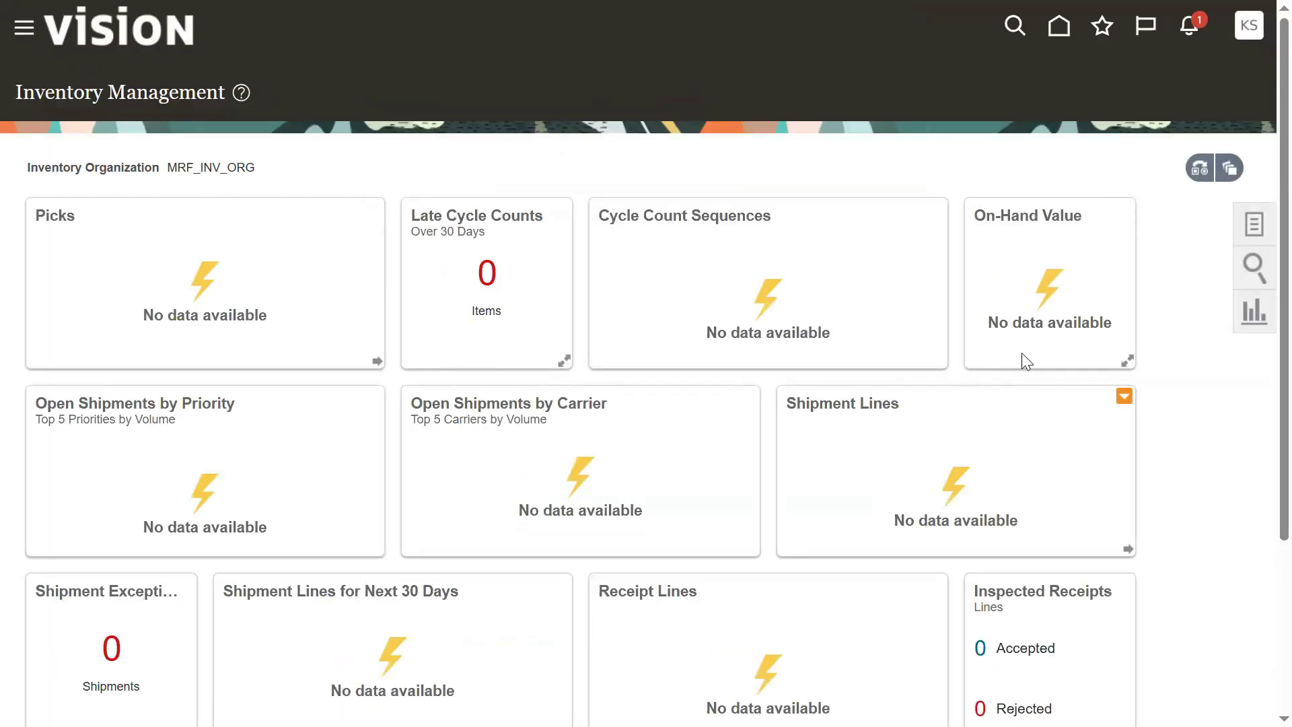
Step: Show the Tasks panel with the Inventory task category selected
{"action": "left_click", "coordinate": [1254, 225]}
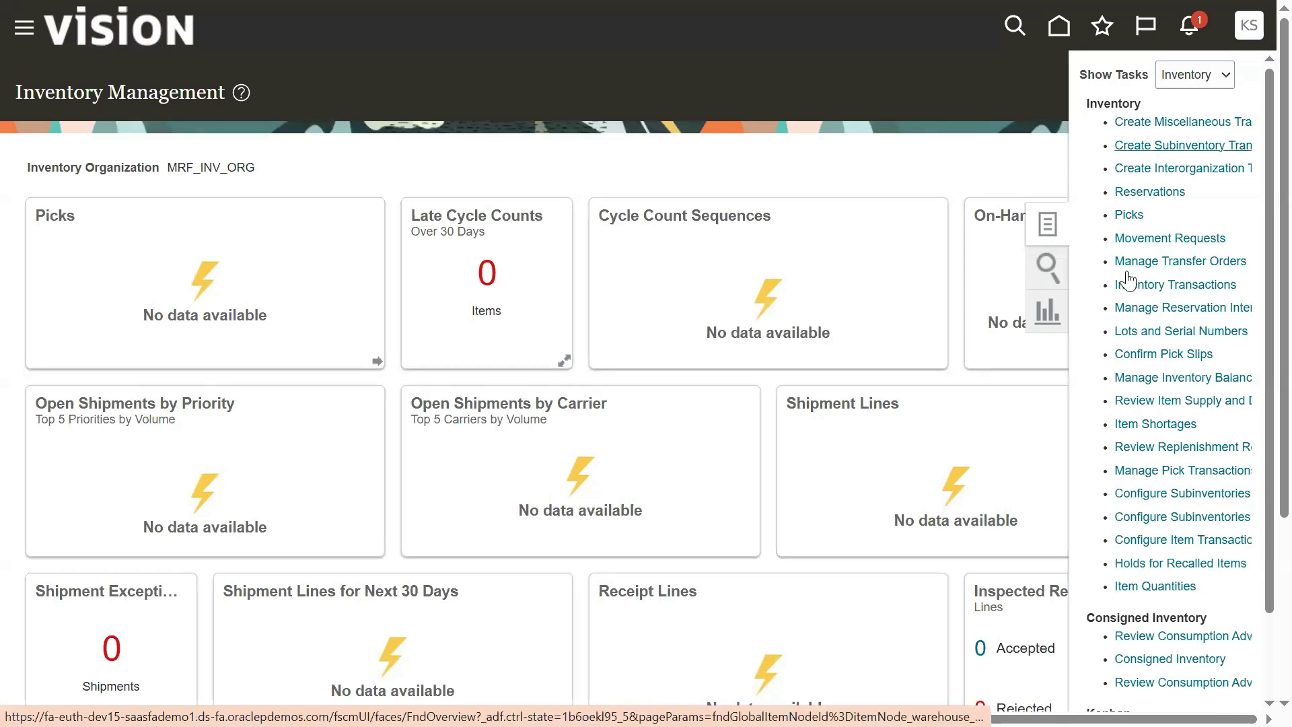
{"action": "left_click", "coordinate": [1186, 75]}
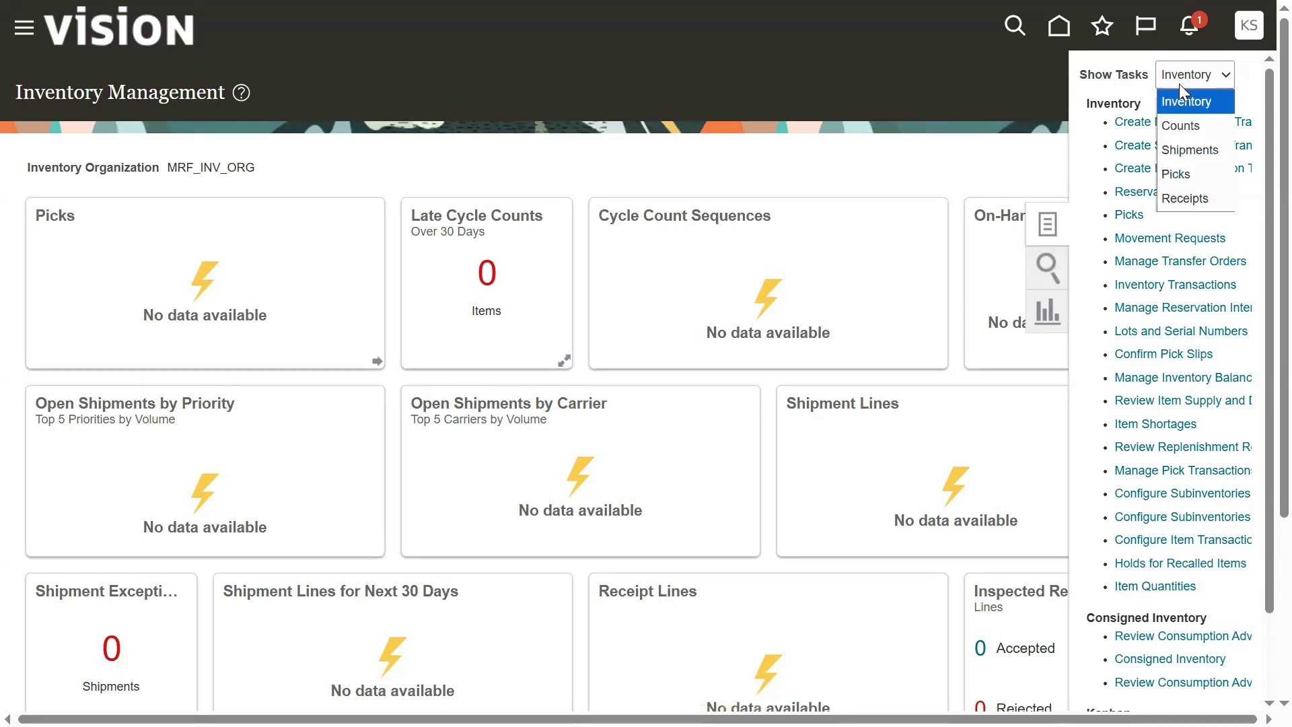
{"action": "left_click", "coordinate": [1121, 100]}
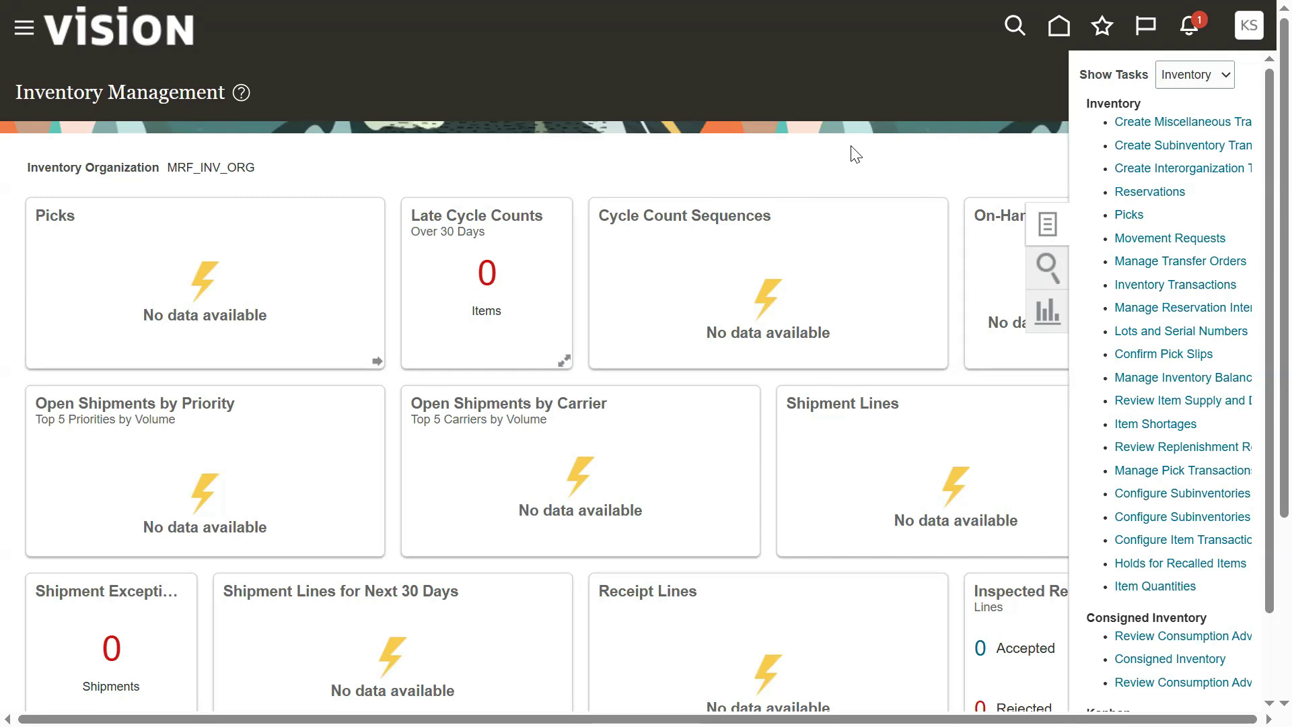
Step: Exit the full-screen Oracle view and bring the RTL Online Trainings YouTube tab forward
{"action": "key", "text": "alt+Tab"}
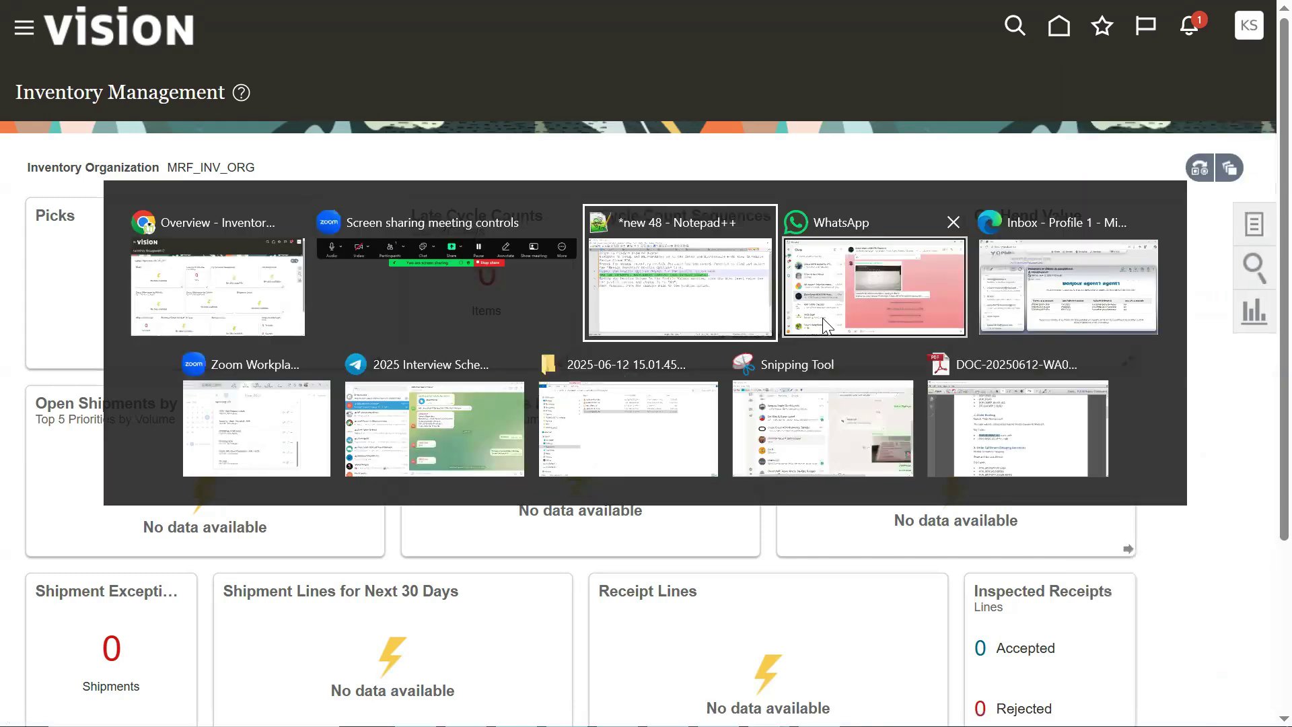
{"action": "key", "text": "Tab"}
{"action": "key", "text": "Tab"}
{"action": "key", "text": "Tab"}
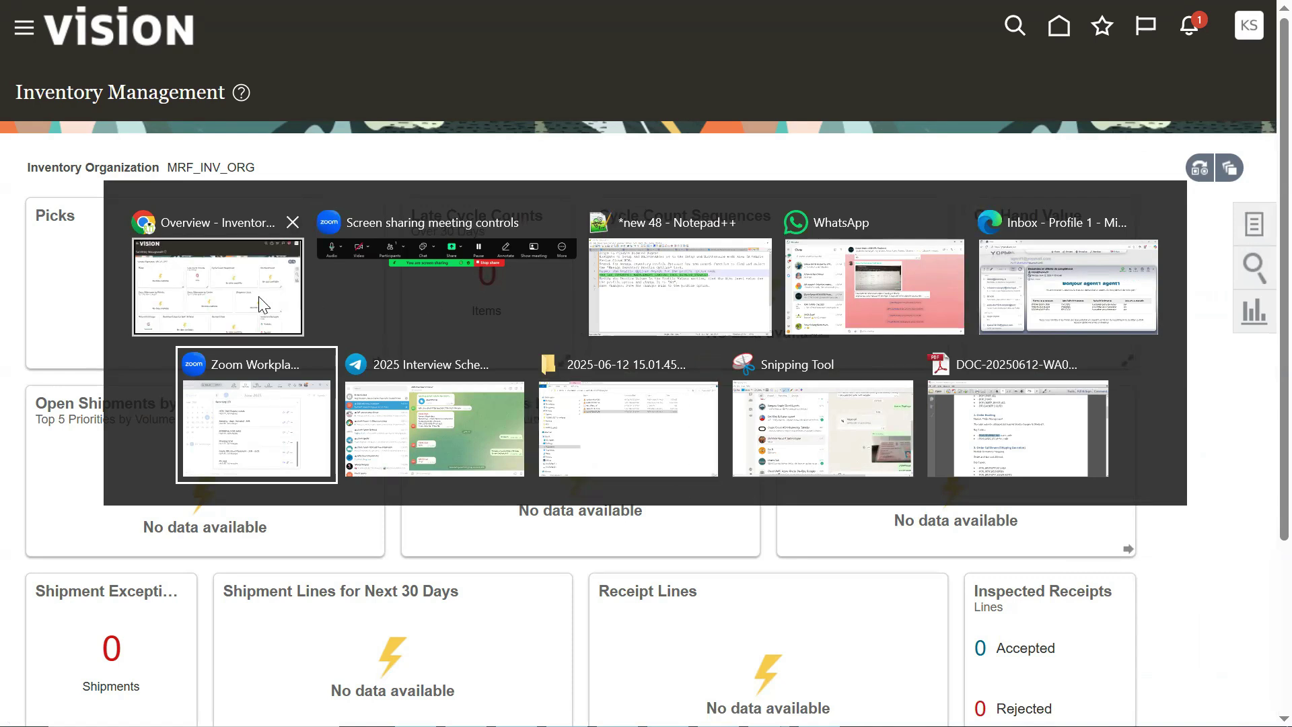
{"action": "key", "text": "Escape"}
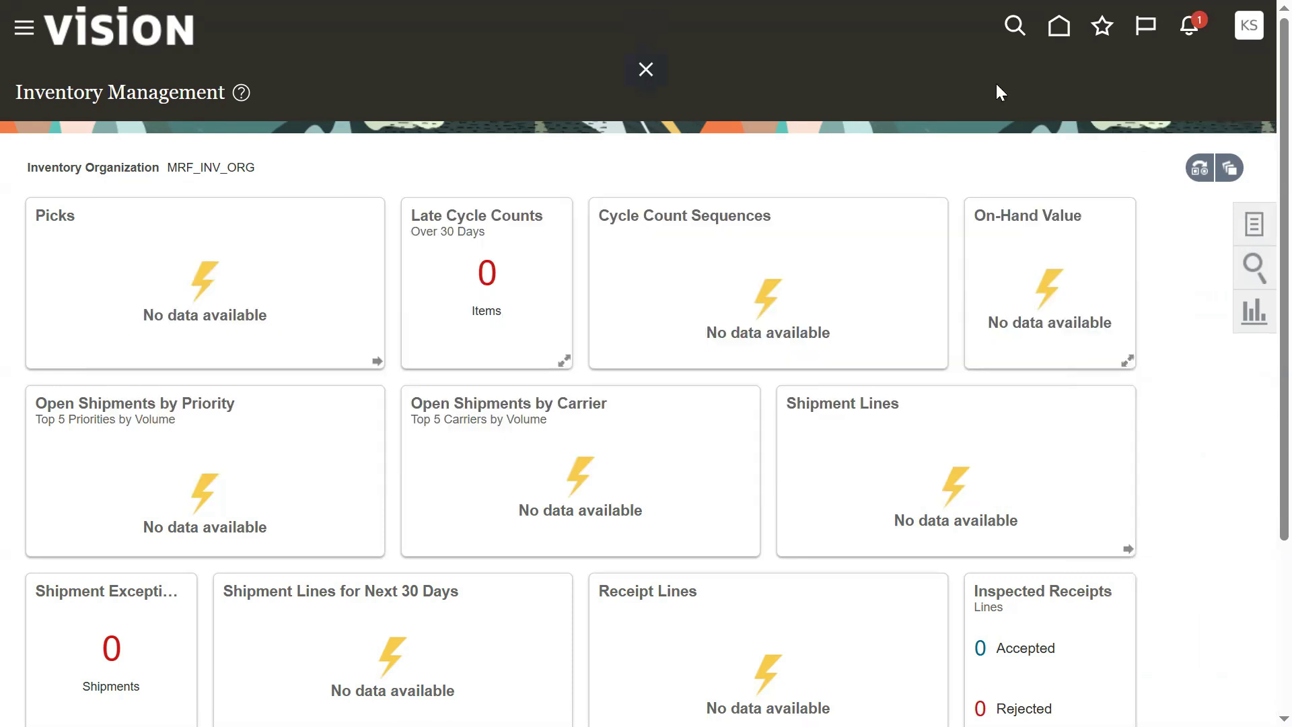
{"action": "left_click", "coordinate": [646, 69]}
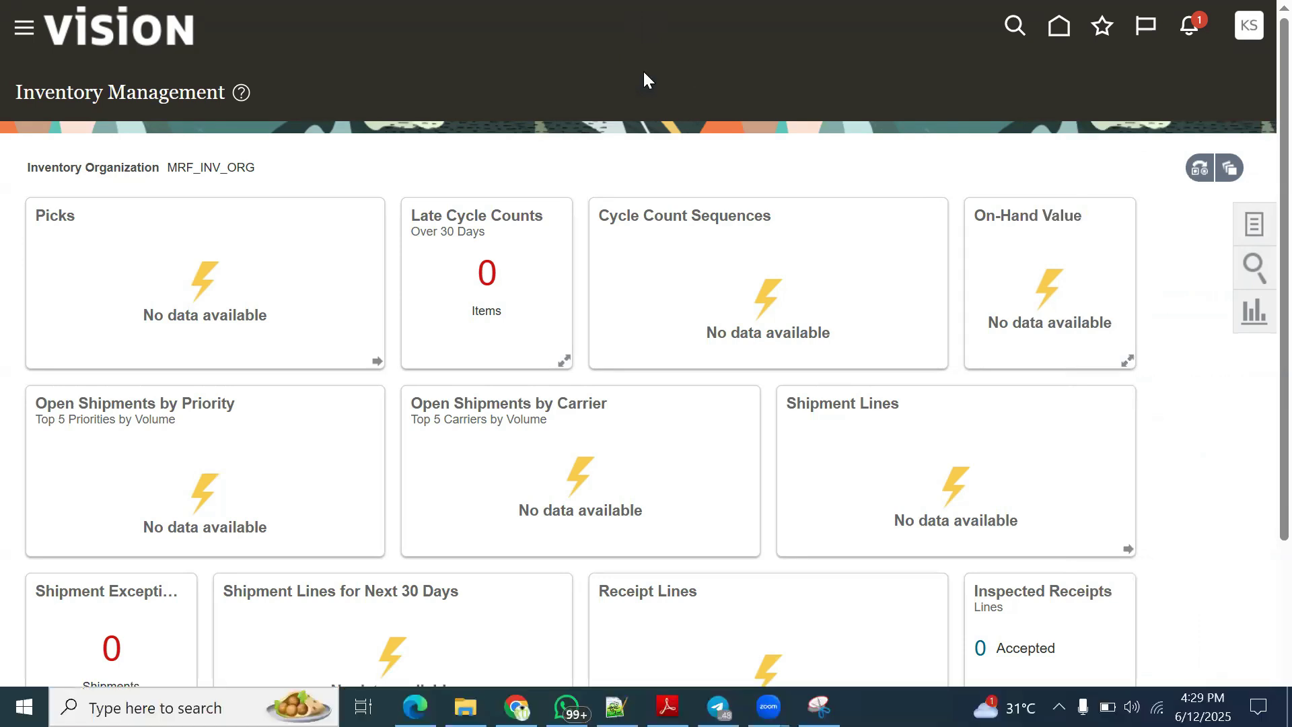
{"action": "left_click", "coordinate": [1061, 24]}
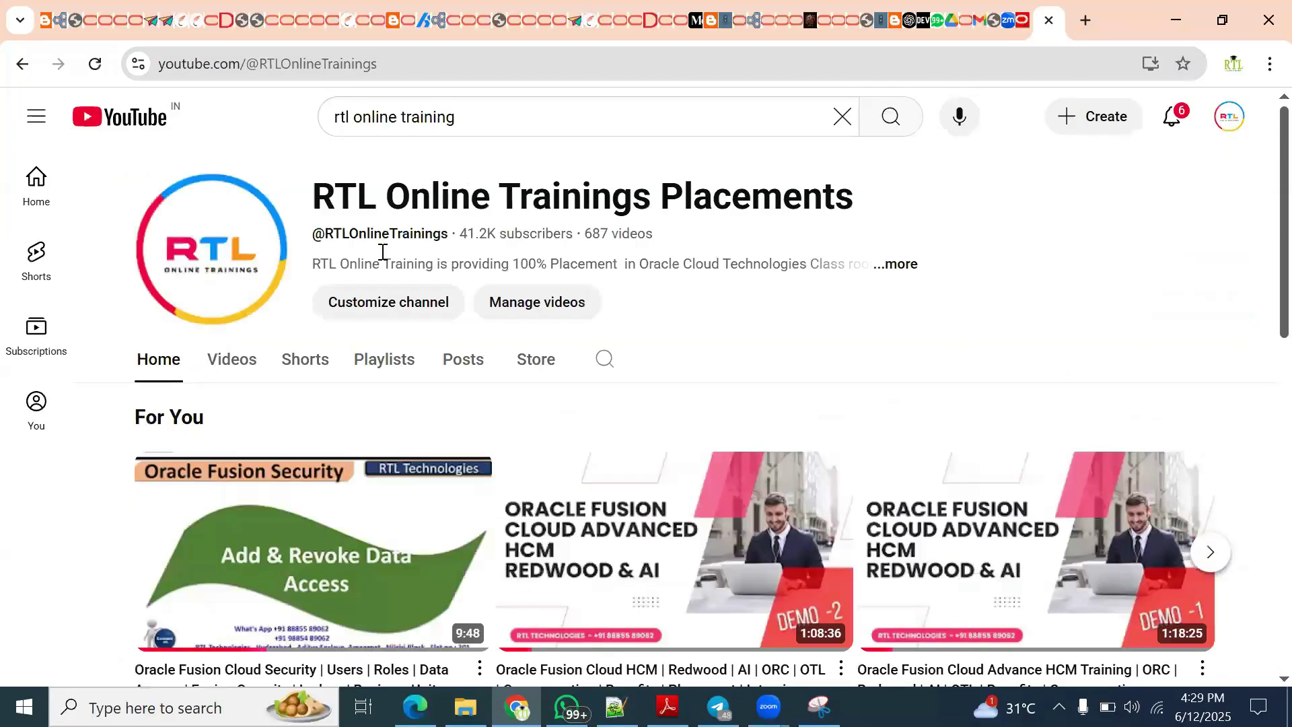